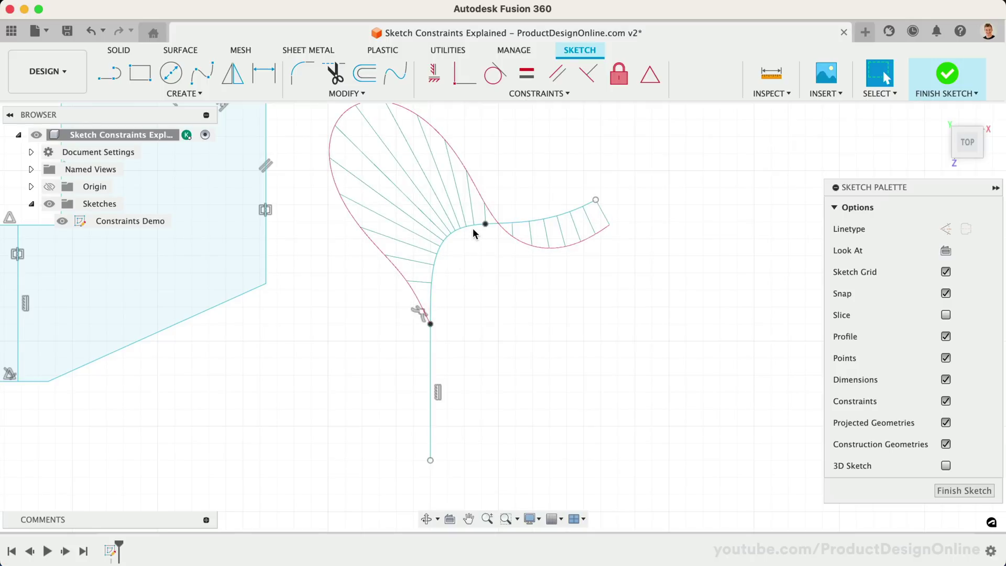
Turn off the curvature comb on the spline joined to the line.
left_click(472, 226)
left_click(945, 228)
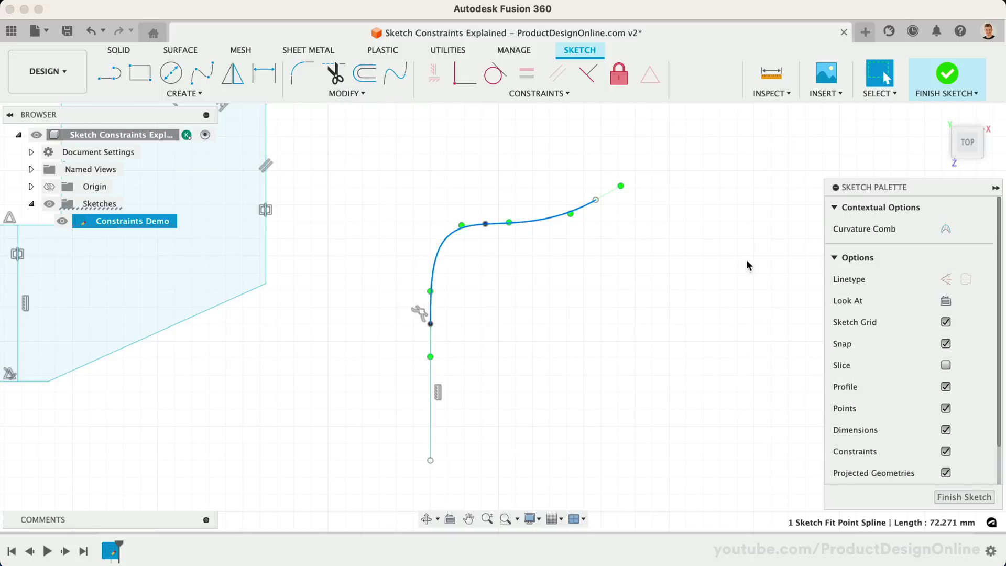
left_click(679, 273)
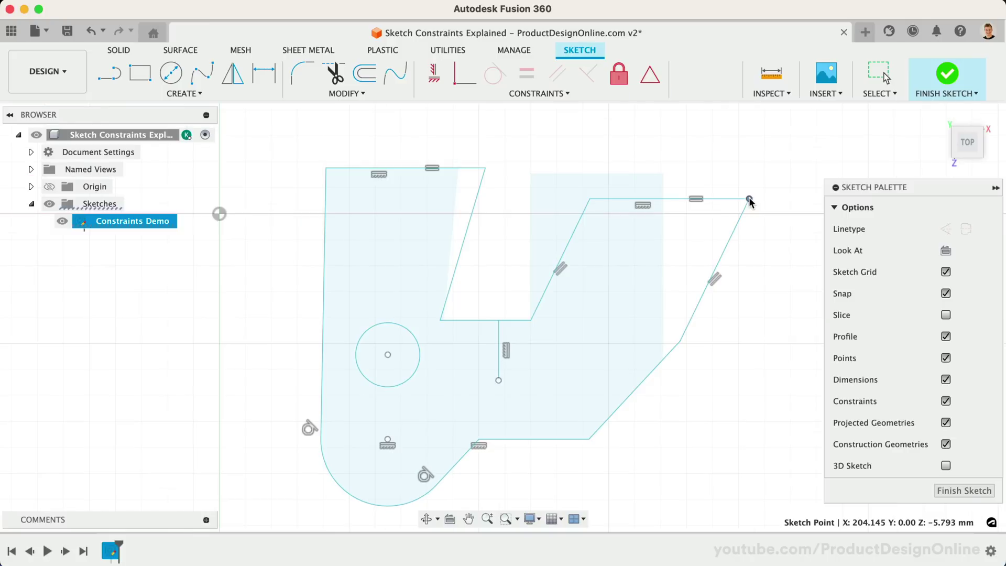
Move the part's top-right corner left and start a circle centred in the square.
left_click_drag(750, 198, 698, 192)
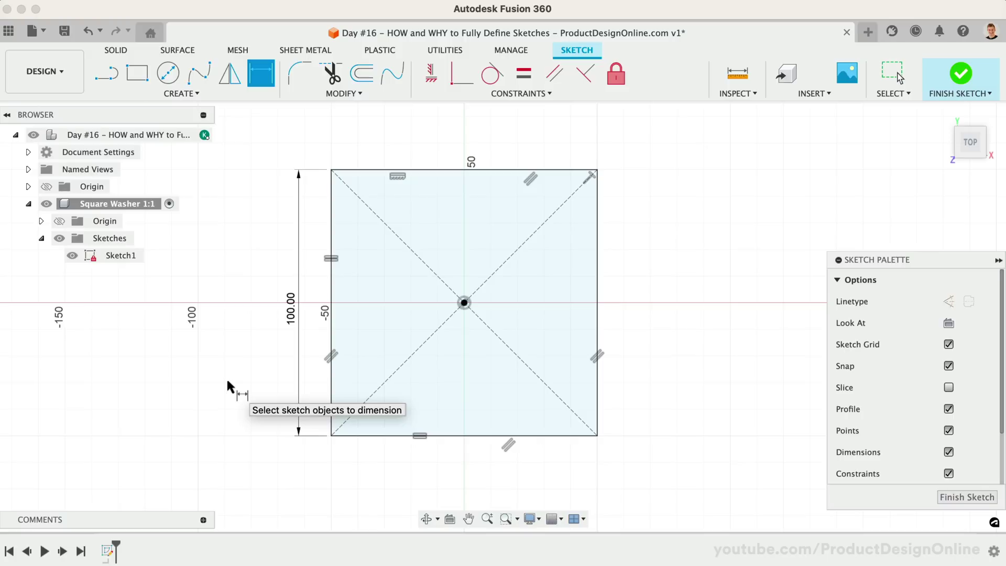
key("c")
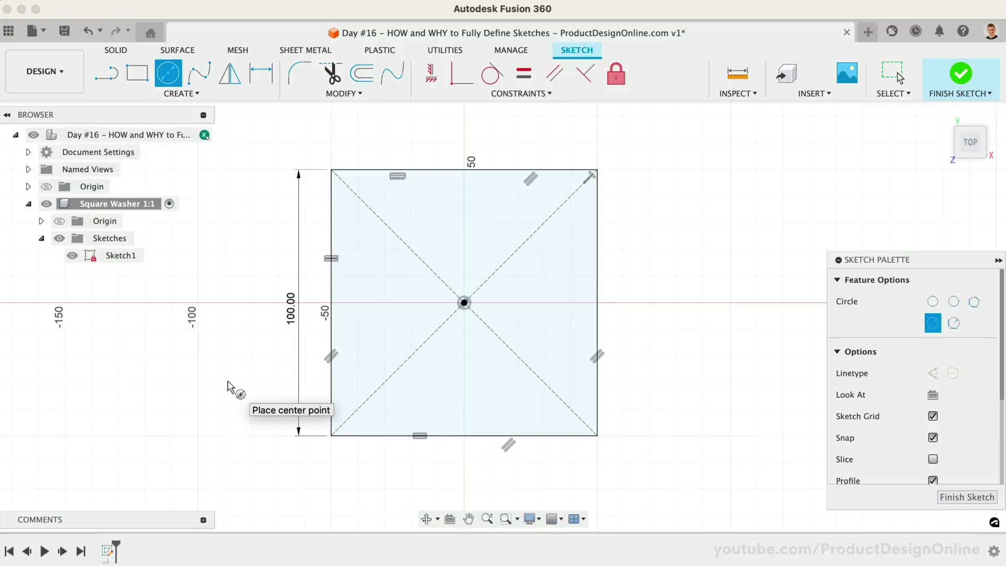
left_click(464, 303)
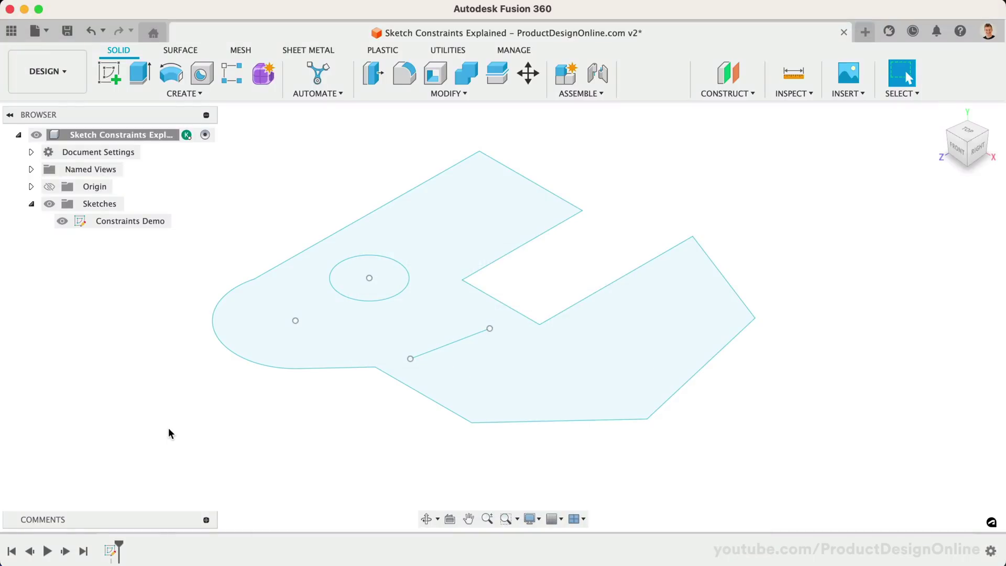
Edit the Constraints Demo sketch and review the full list of sketch constraints.
double_click(110, 552)
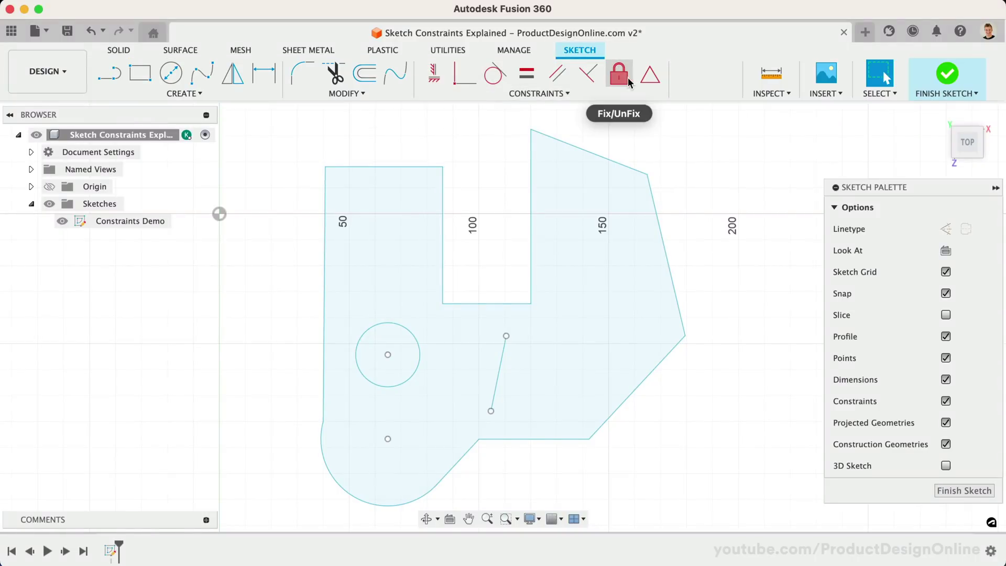
left_click(555, 93)
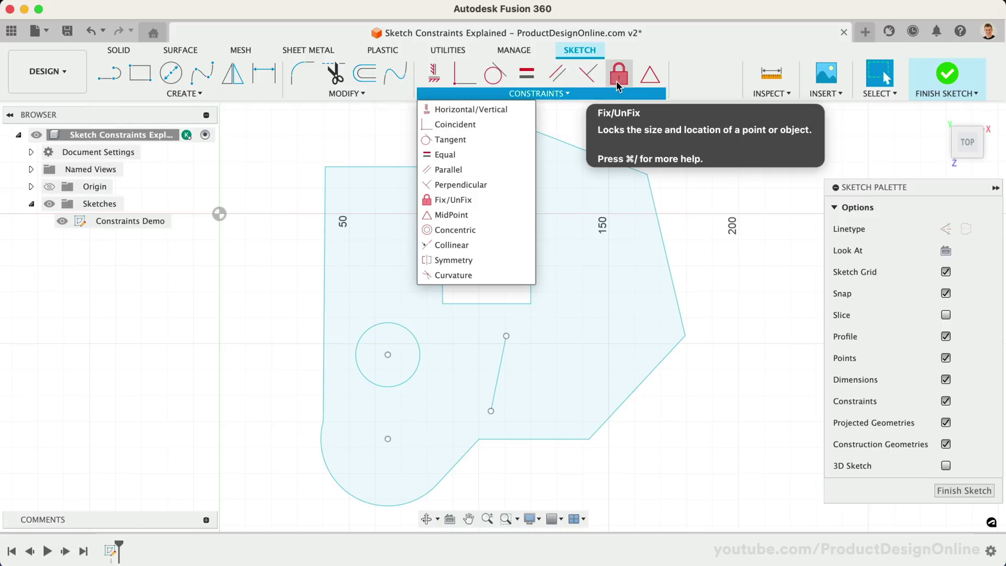
left_click(586, 118)
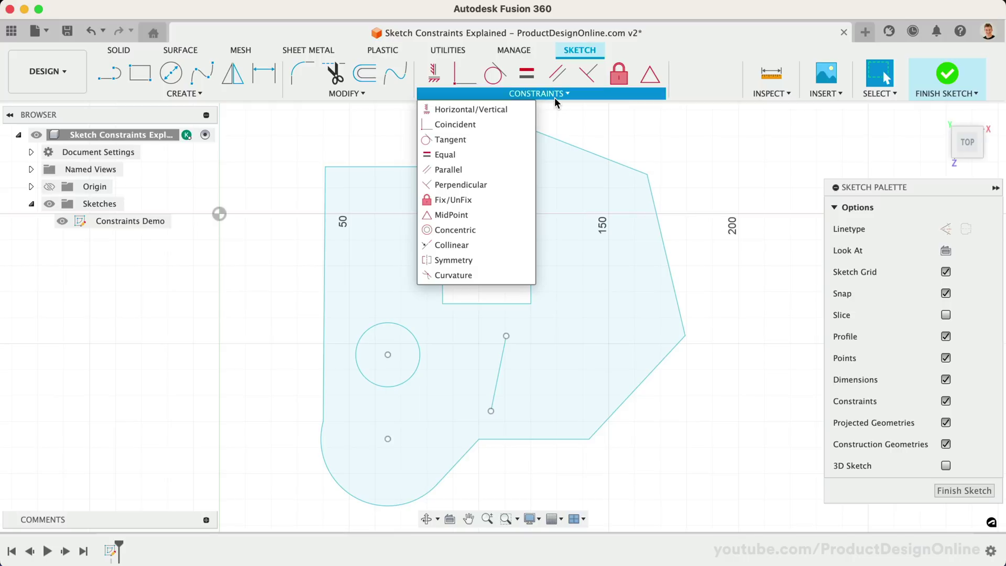
Make the slanted inner line vertical and align the lower arc centre horizontally with the lower corner.
left_click(512, 109)
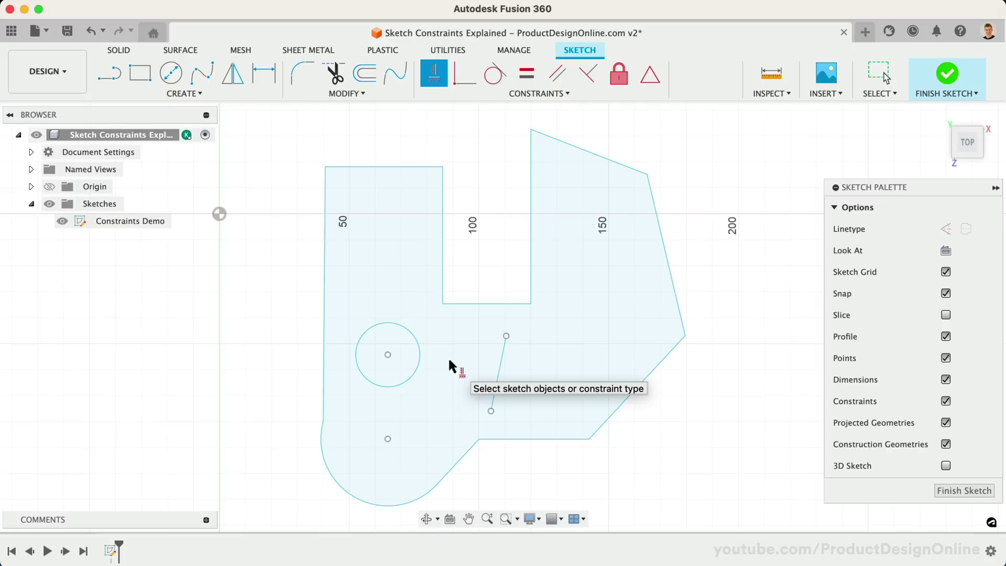
left_click(499, 372)
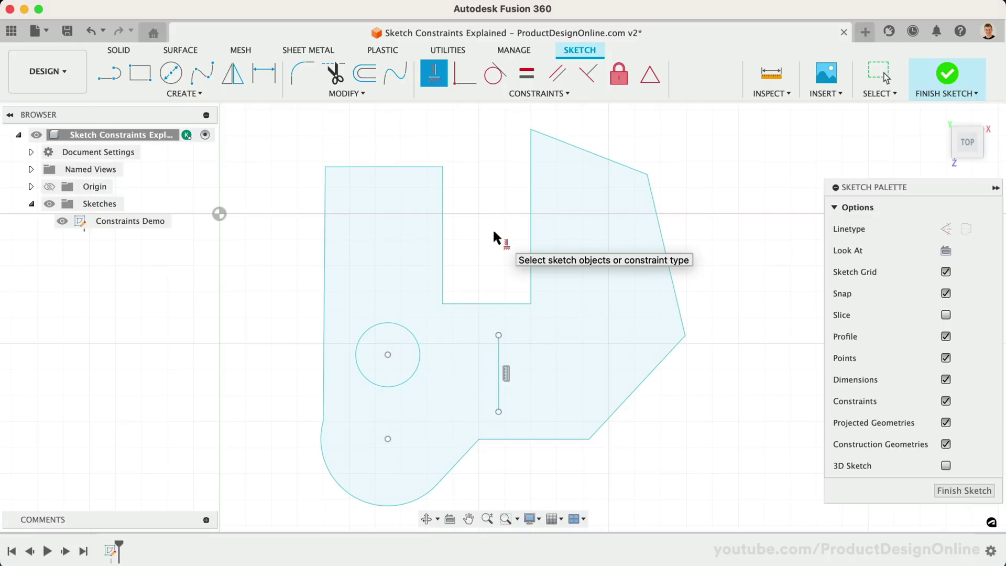
left_click(387, 439)
left_click(478, 438)
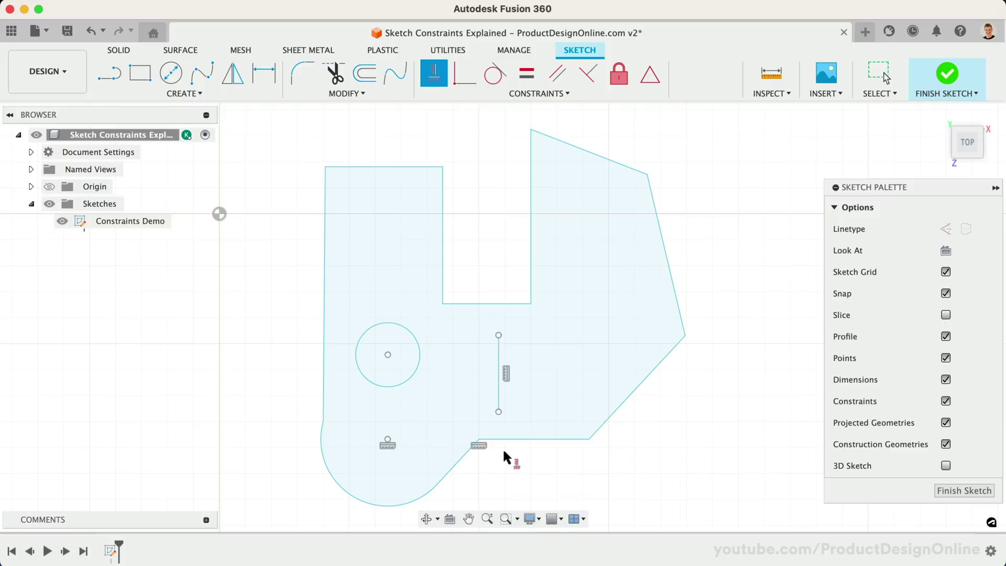
Test the corner's horizontal link with a drag, undo it, then make both top edges horizontal.
key("Escape")
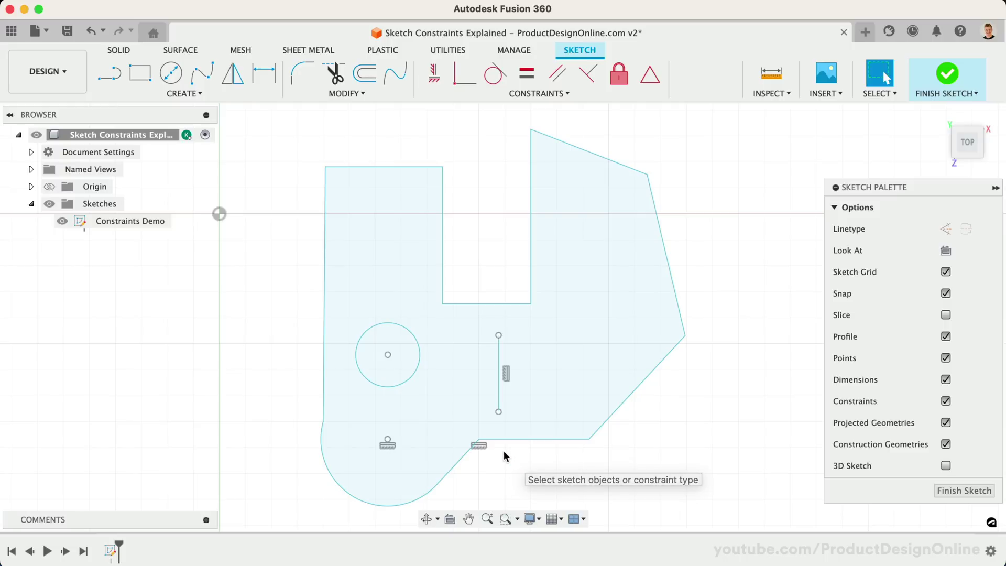
mouse_move(478, 441)
left_mouse_down()
mouse_move(491, 427)
mouse_move(423, 492)
mouse_move(535, 431)
left_mouse_up()
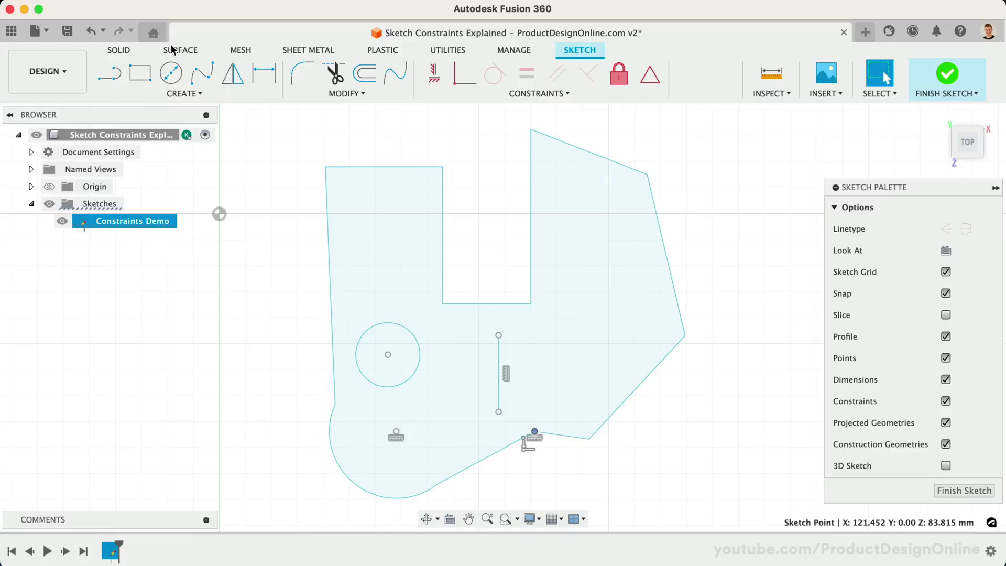
left_click(90, 30)
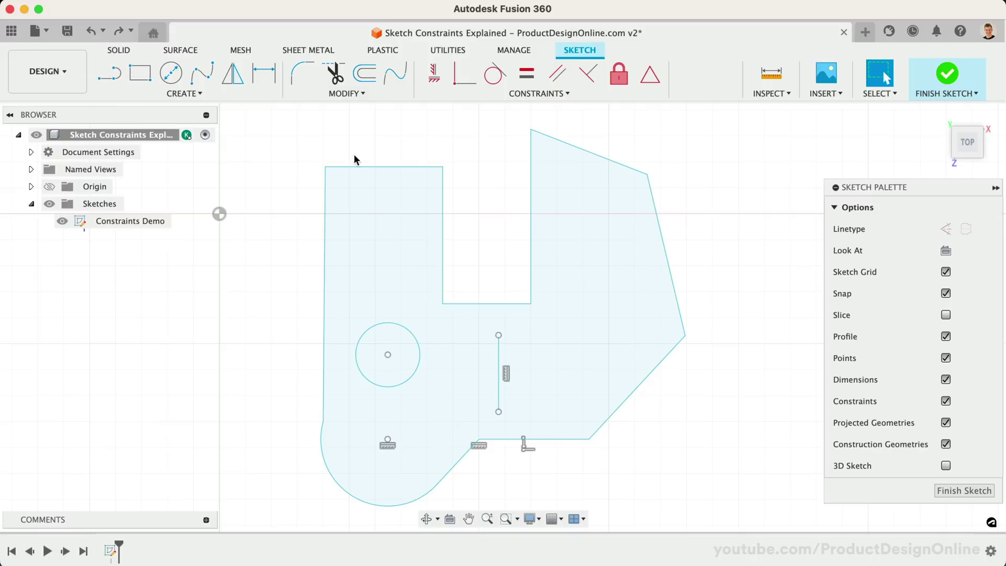
left_click(434, 73)
left_click(377, 165)
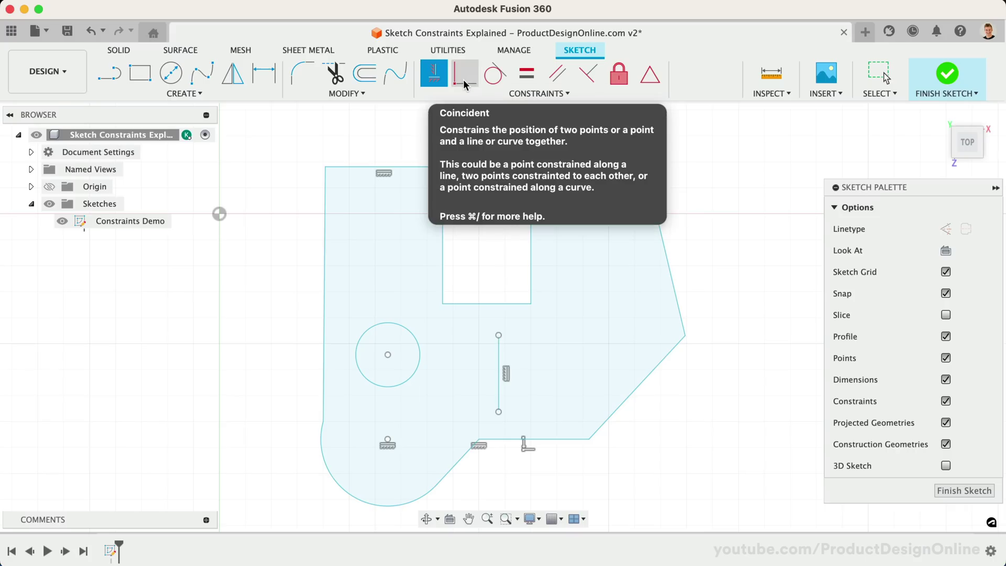
Make the inner line's top endpoint coincident with the notch's bottom edge.
left_click(464, 83)
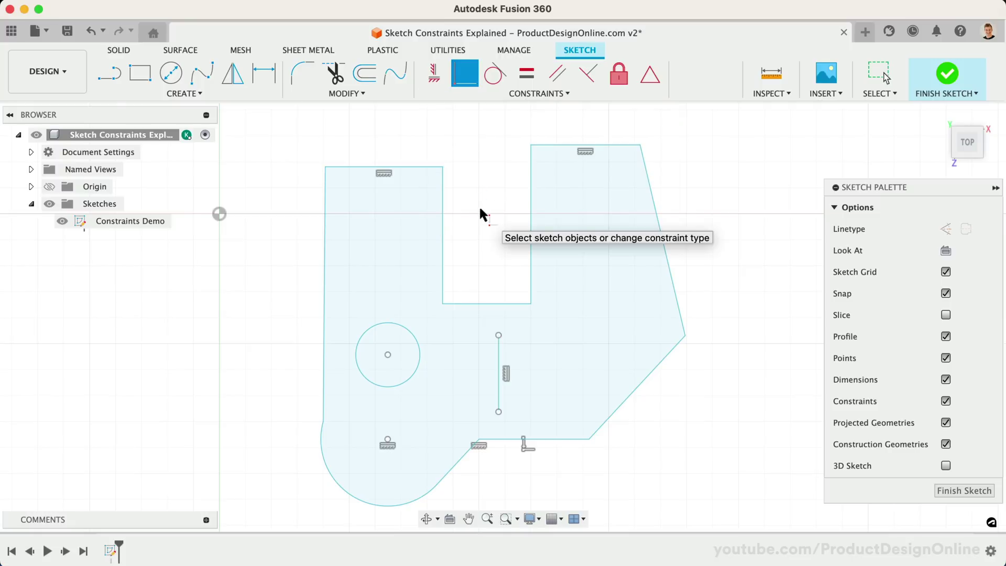
left_click(472, 303)
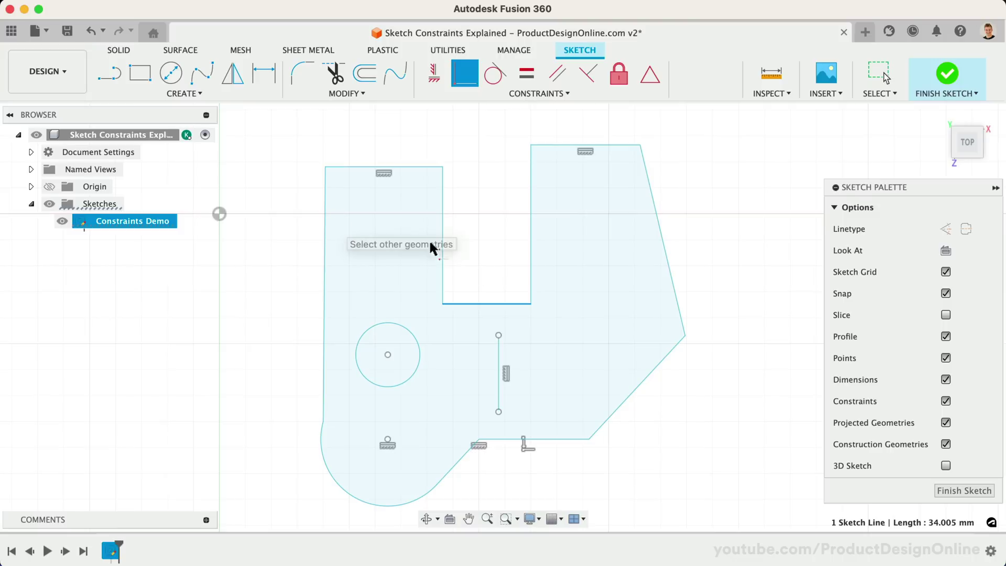
left_click(499, 336)
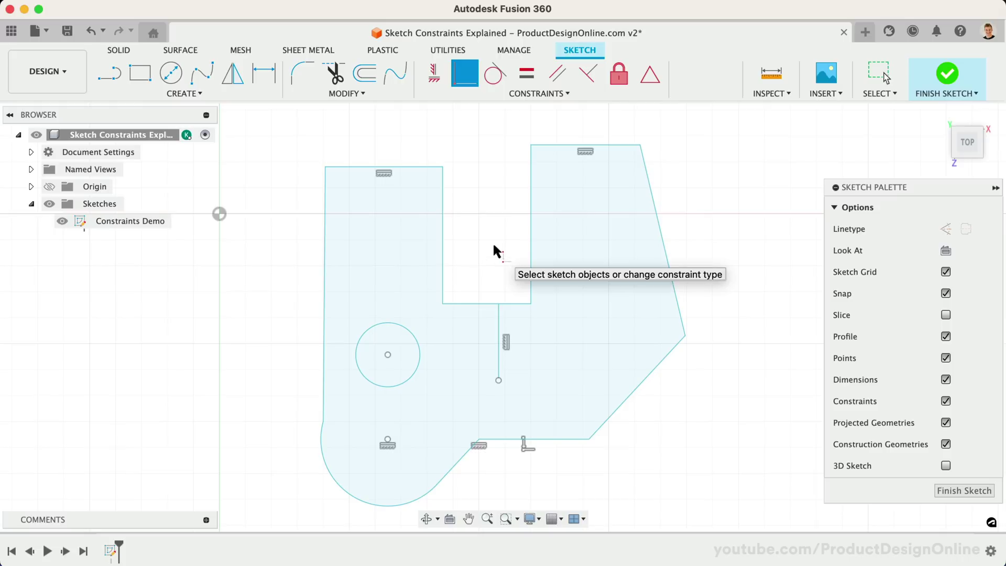
key("Escape")
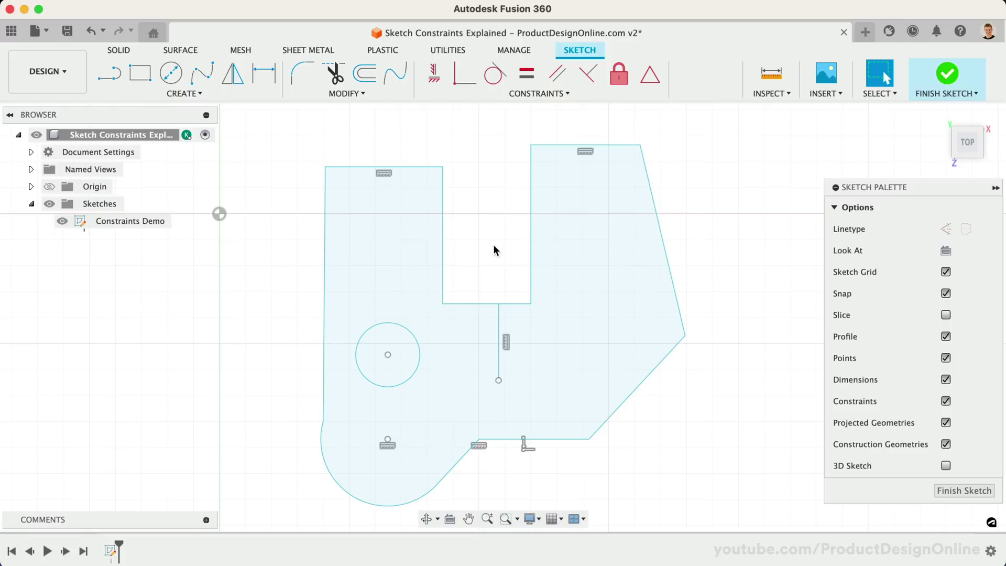
Drag the notch edge to test the link, then select the endpoint and its coincident marker.
mouse_move(512, 302)
left_mouse_down()
mouse_move(515, 220)
mouse_move(510, 320)
left_mouse_up()
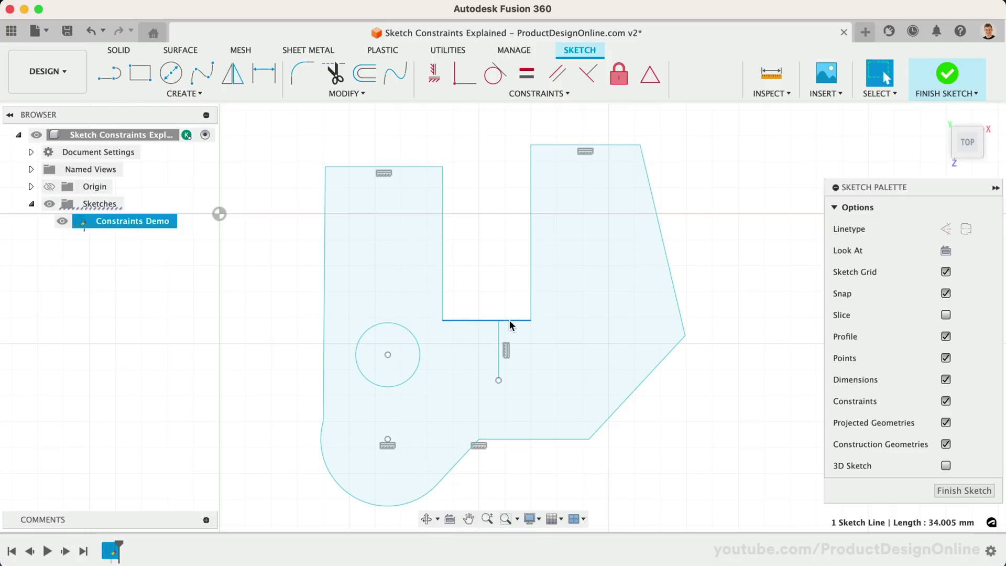
left_click(500, 276)
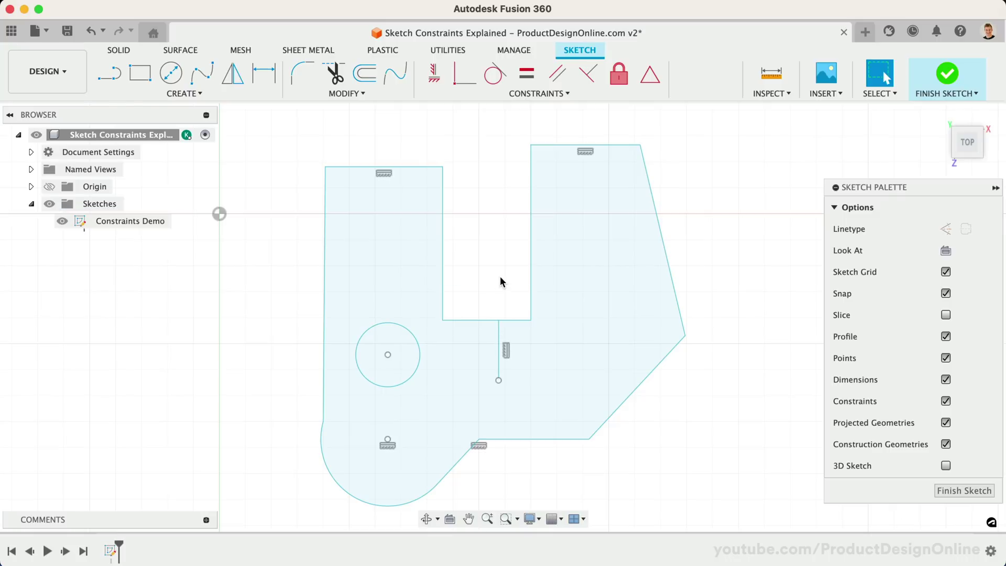
left_click(498, 321)
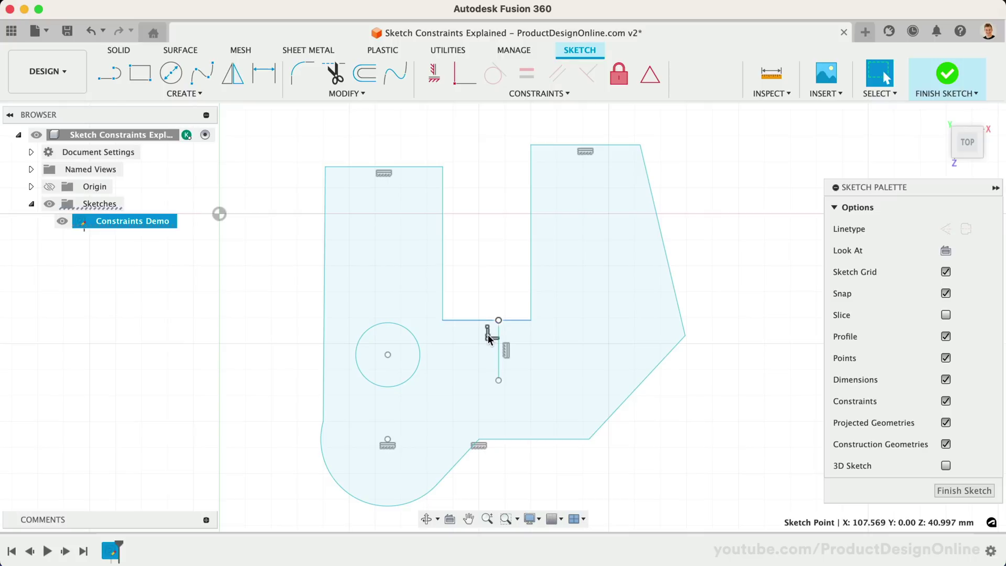
left_click(489, 338)
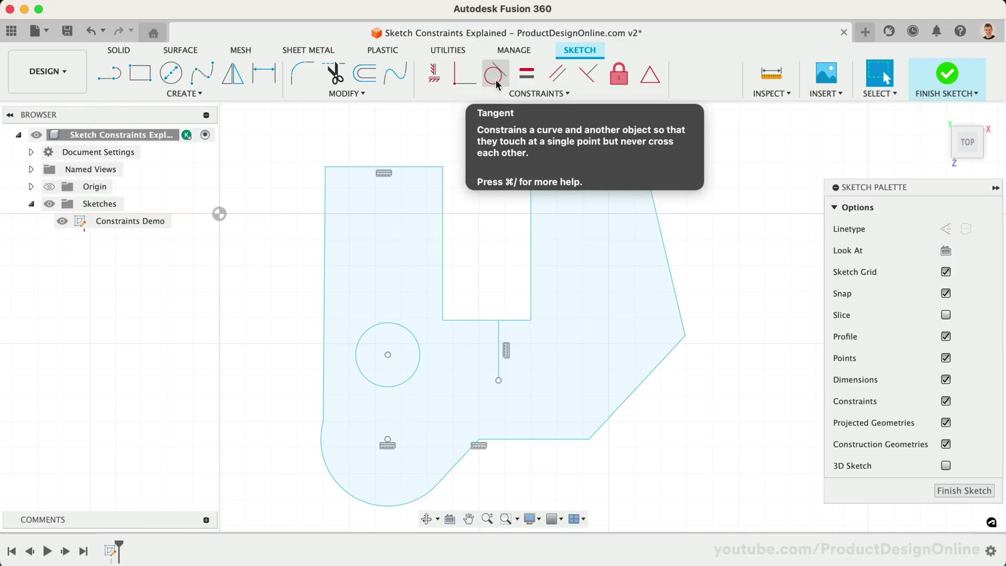
Make the bottom arc tangent to the angled line and to the left vertical edge.
left_click(496, 80)
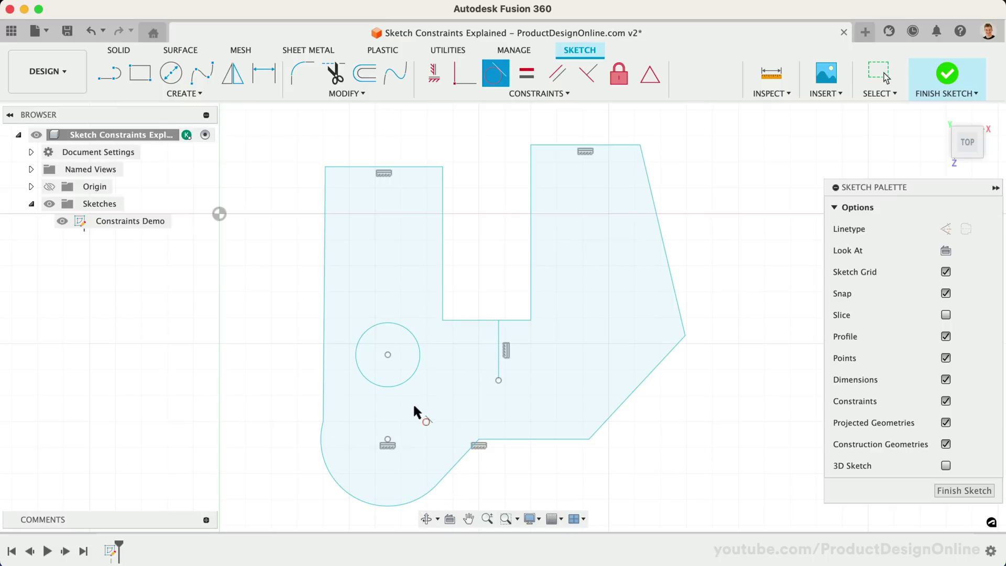
left_click(378, 503)
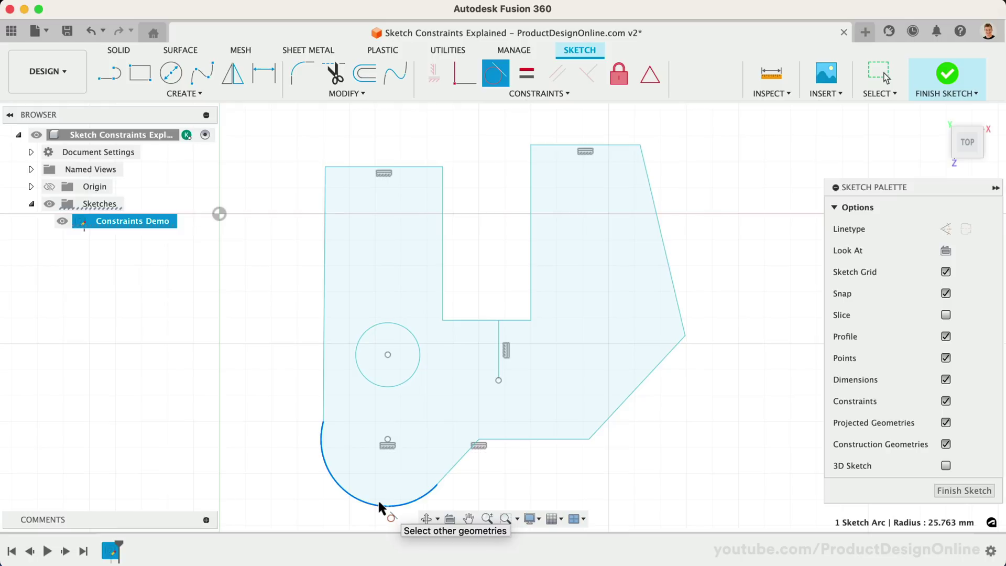
left_click(447, 465)
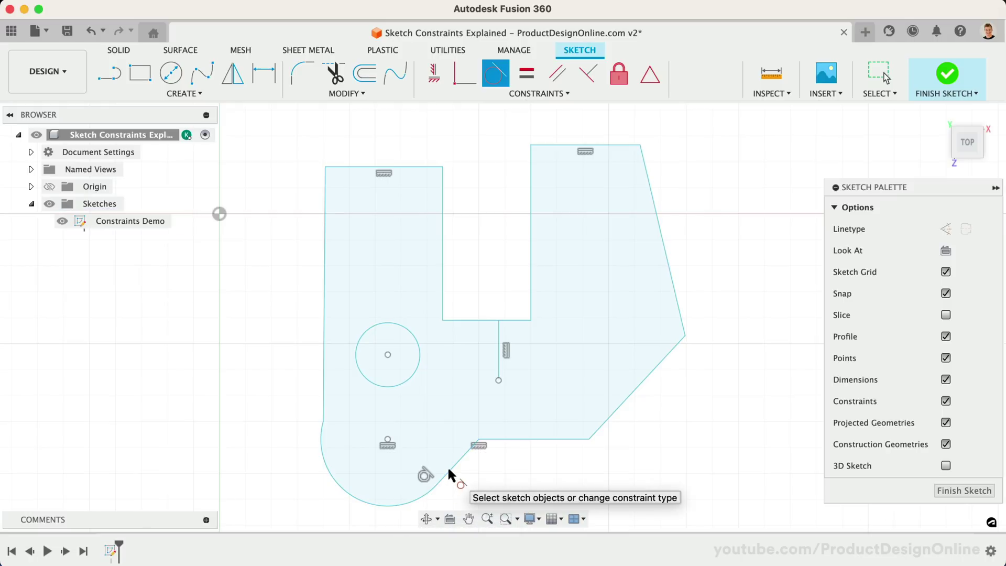
left_click(323, 461)
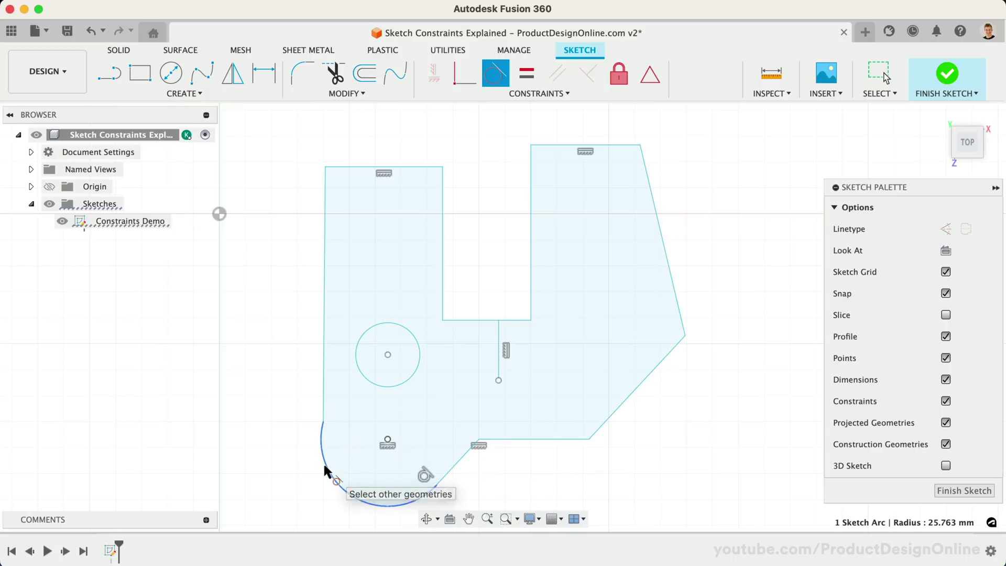
left_click(322, 373)
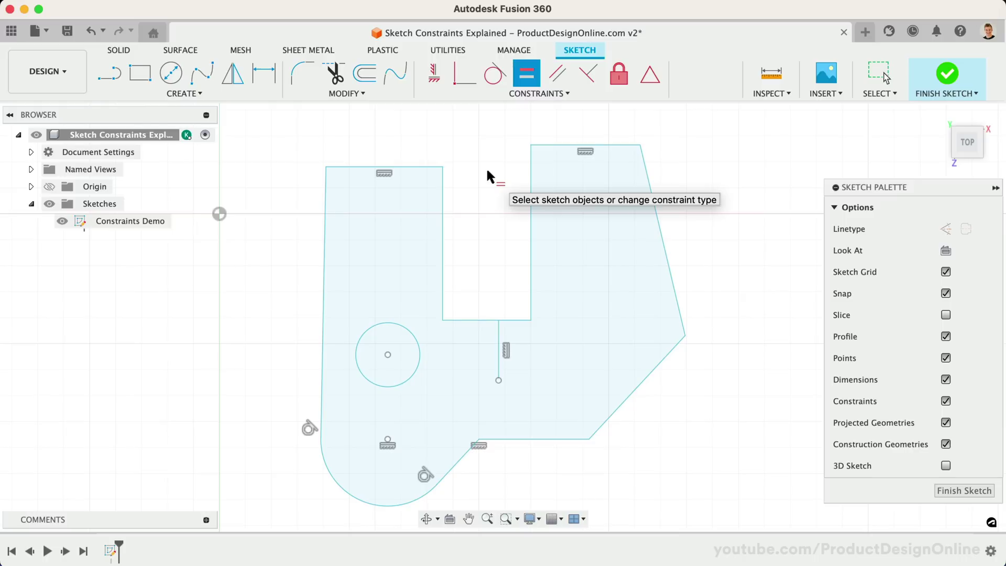
Constrain the top-right edge to equal the top-left edge's length.
left_click(399, 160)
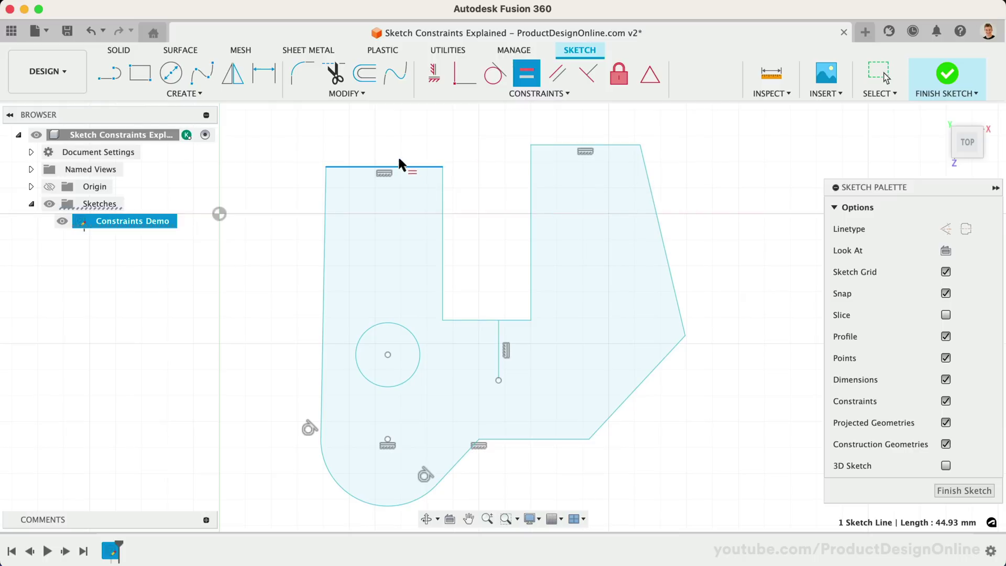
left_click(558, 144)
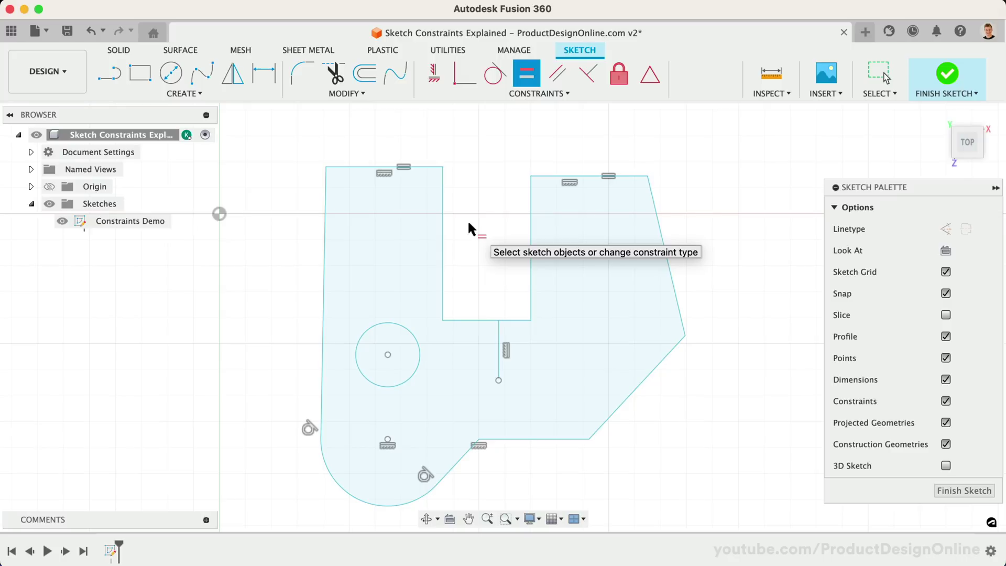
key("Escape")
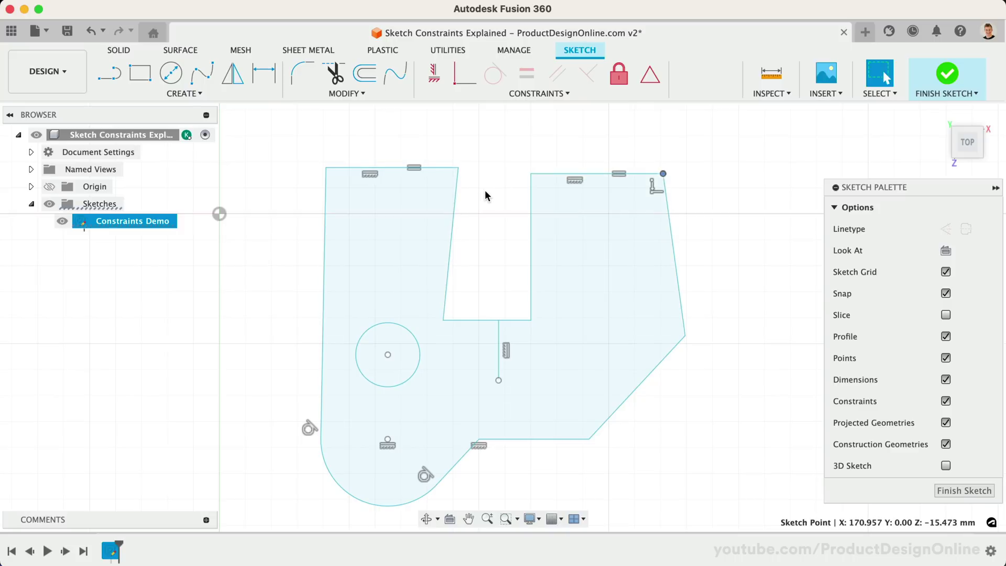
left_click(485, 191)
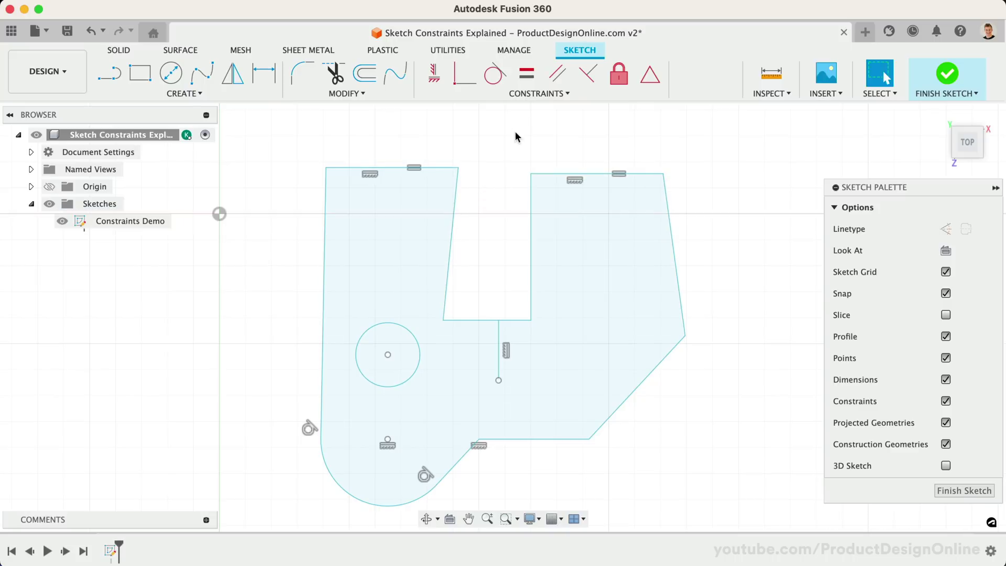
Make the slanted right edge parallel to the notch's inner right line, test with a corner drag, undo.
left_click(557, 75)
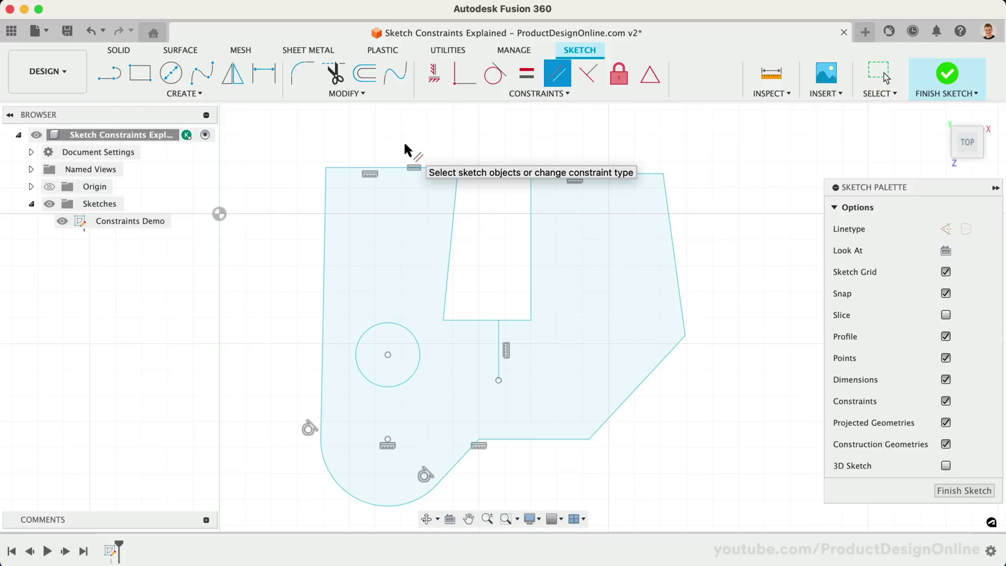
left_click(530, 236)
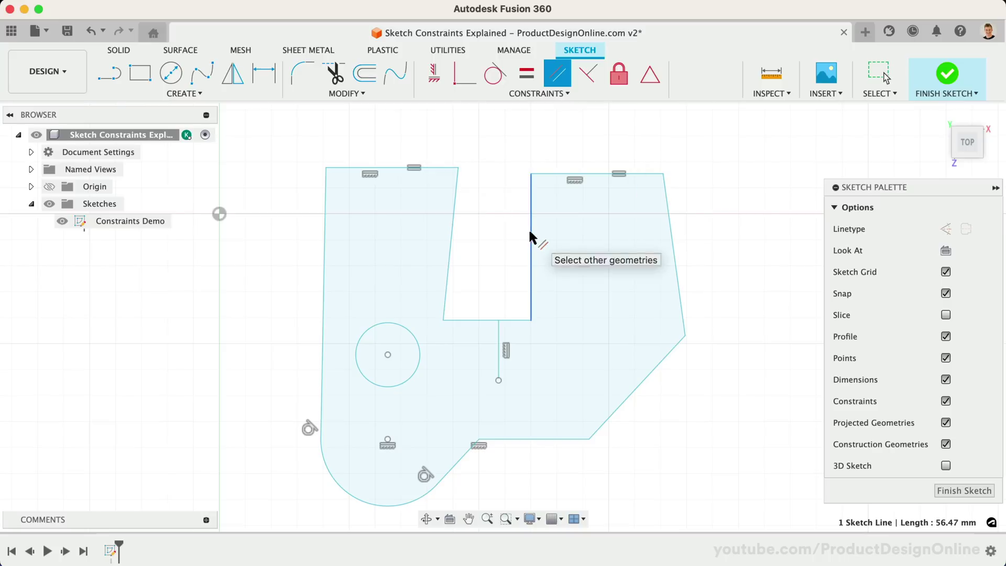
left_click(671, 237)
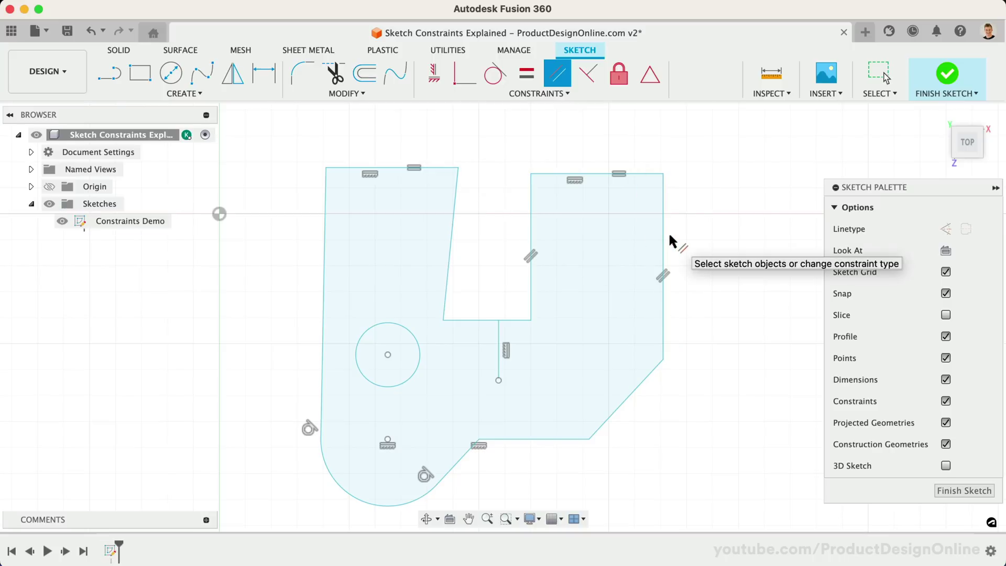
key("Escape")
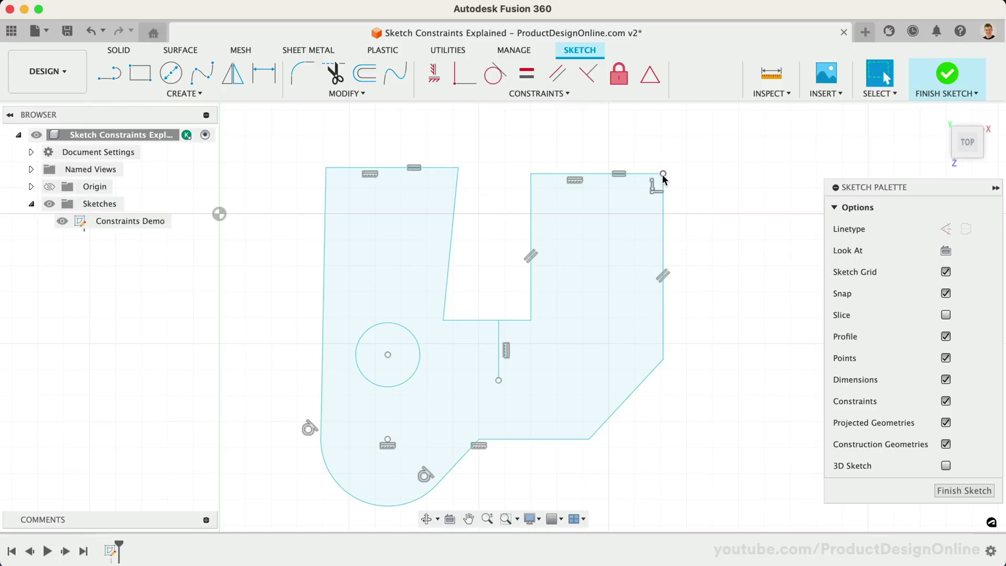
left_click_drag(664, 174, 697, 195)
key("super+z")
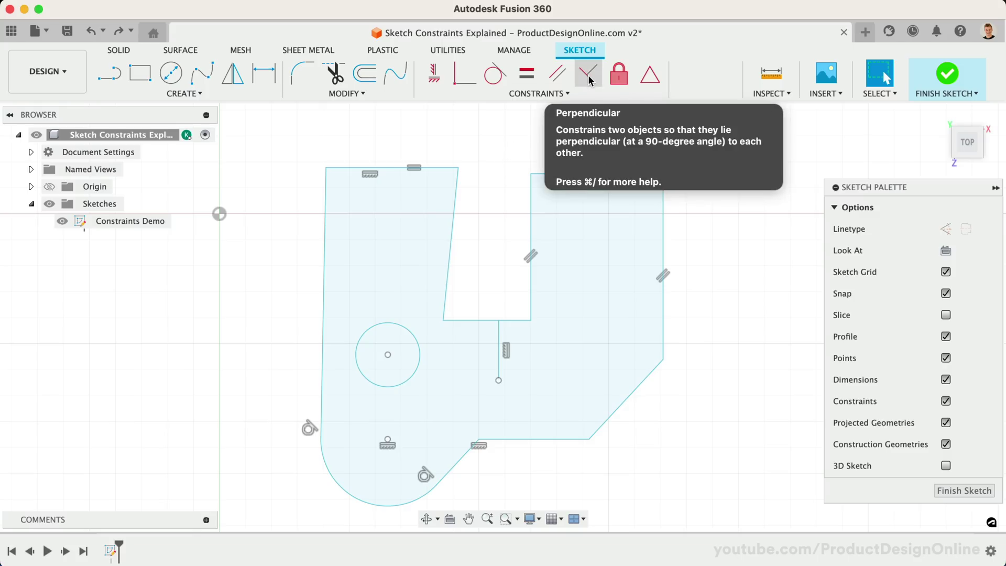
Make the outer left edge and the notch's slanted side perpendicular to their adjoining top edges.
left_click(590, 79)
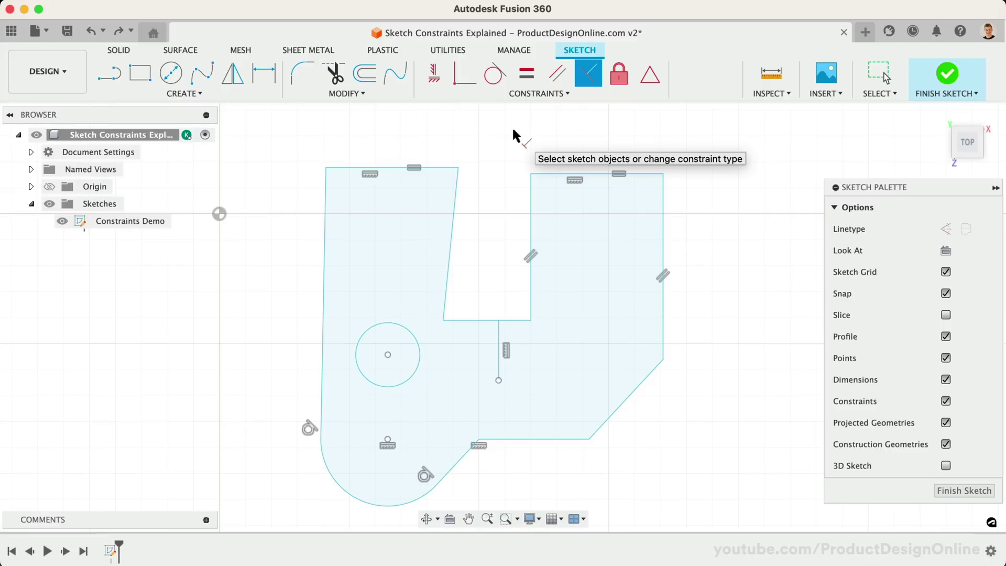
left_click(320, 283)
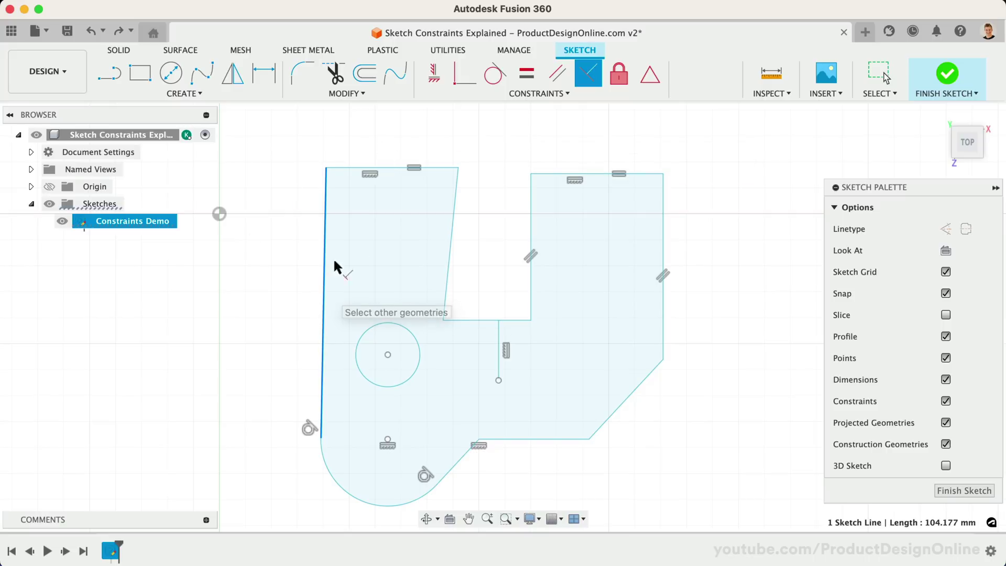
left_click(558, 174)
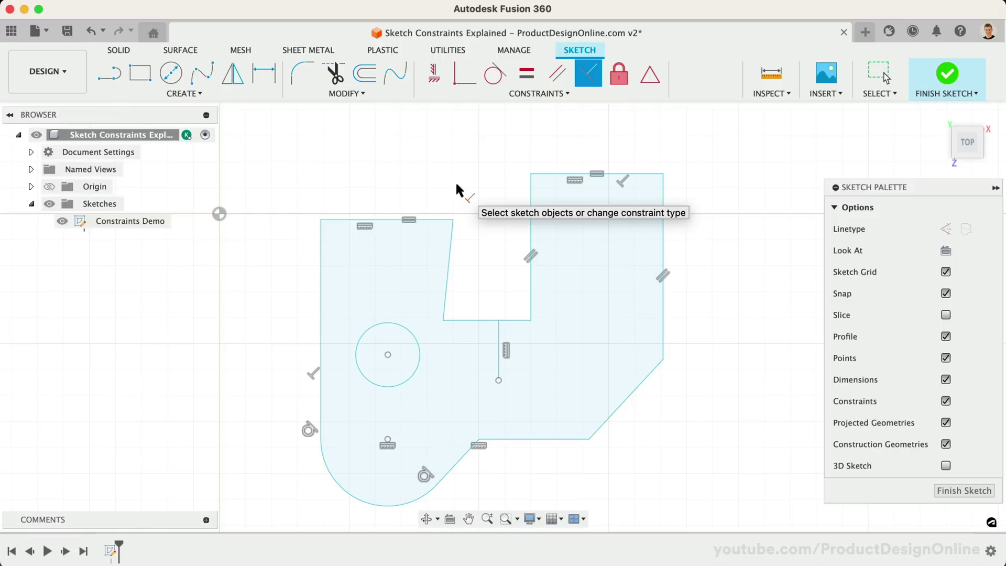
left_click(433, 221)
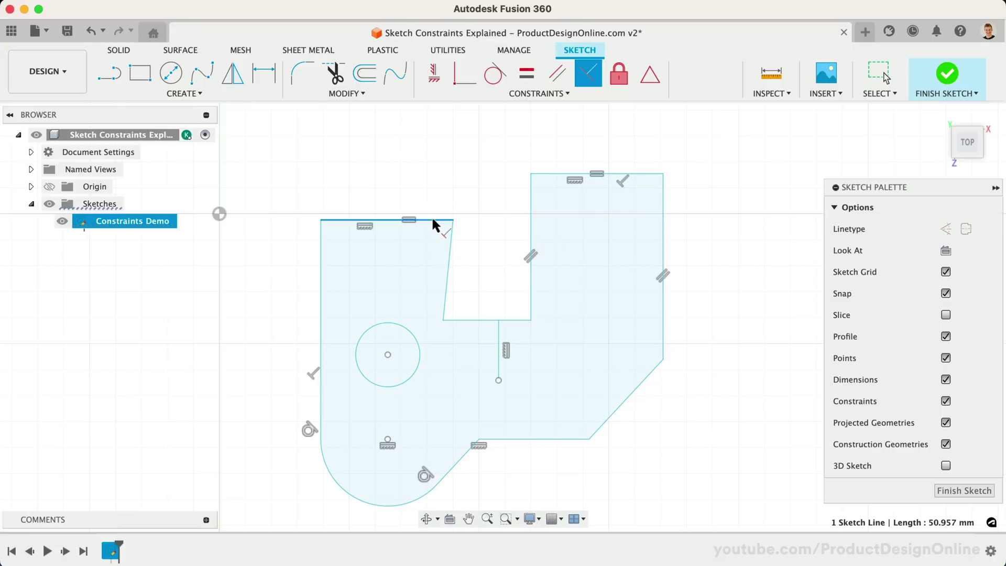
left_click(448, 248)
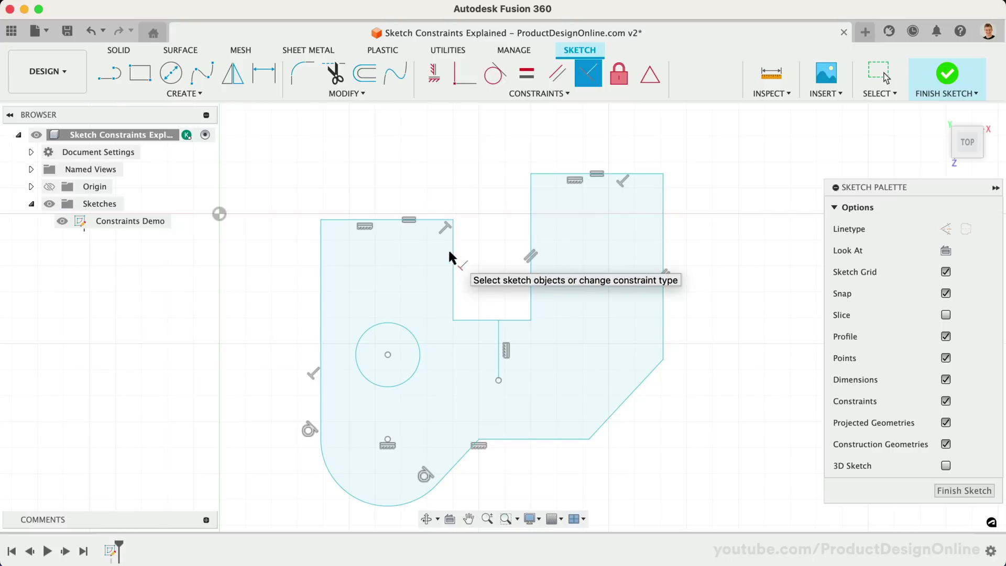
left_click(468, 320)
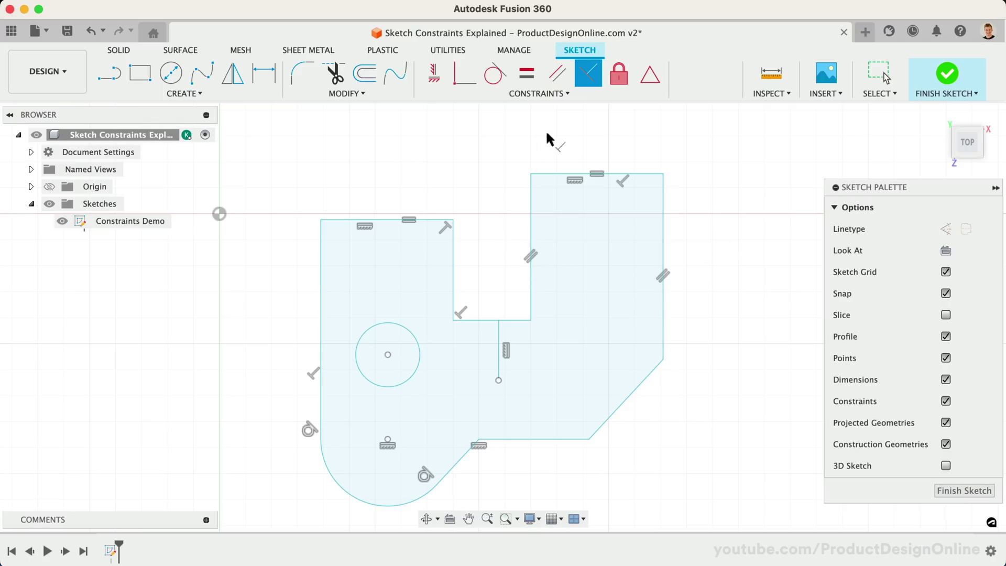
left_click(618, 80)
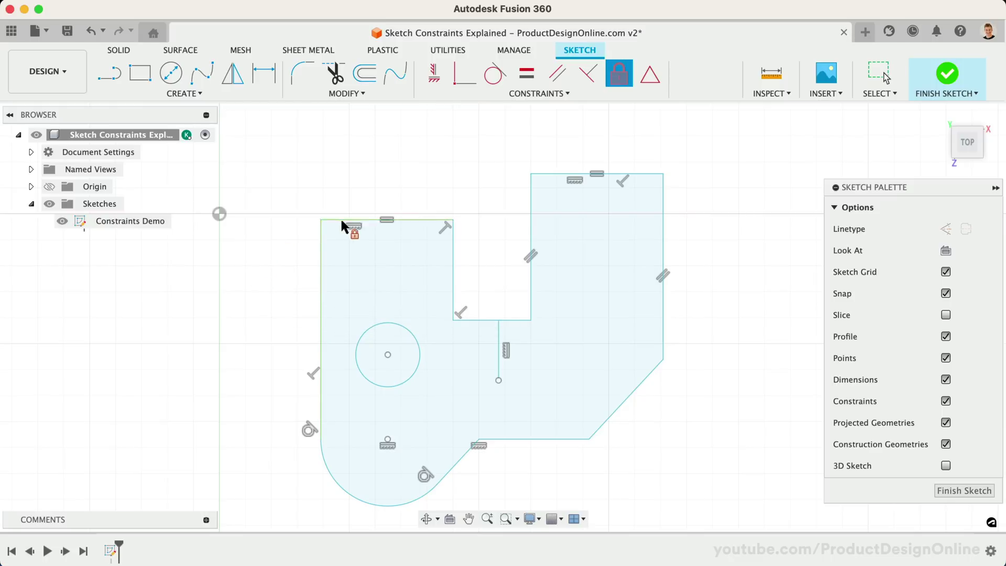
left_click(322, 466)
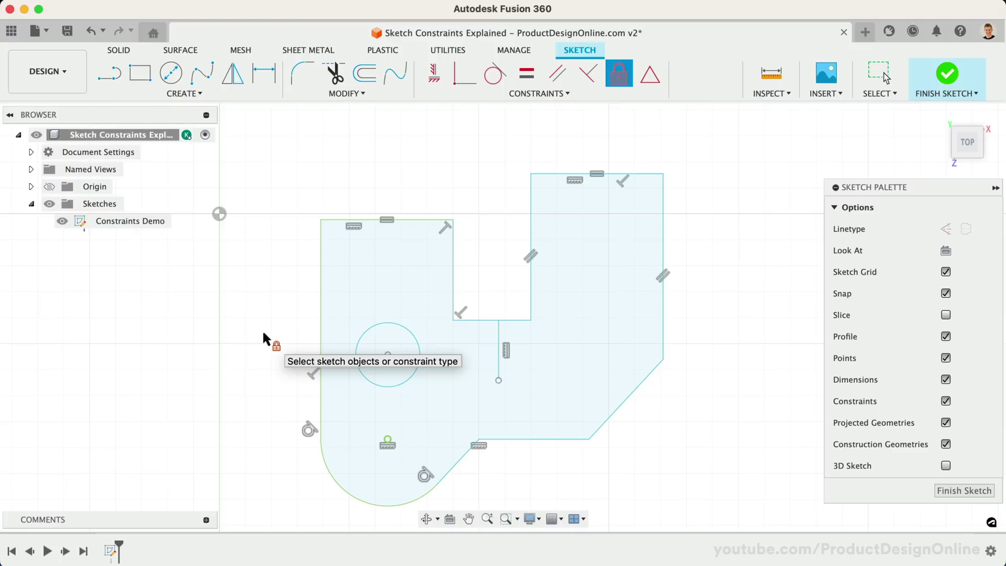
left_click(324, 451)
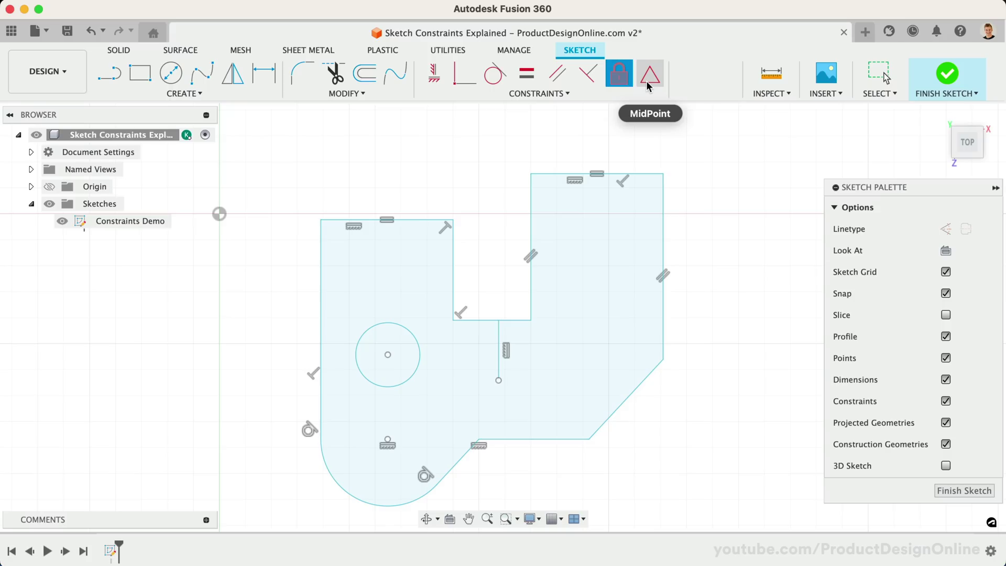
Place the vertical line's lower endpoint at the bottom edge's midpoint and test by dragging.
left_click(647, 78)
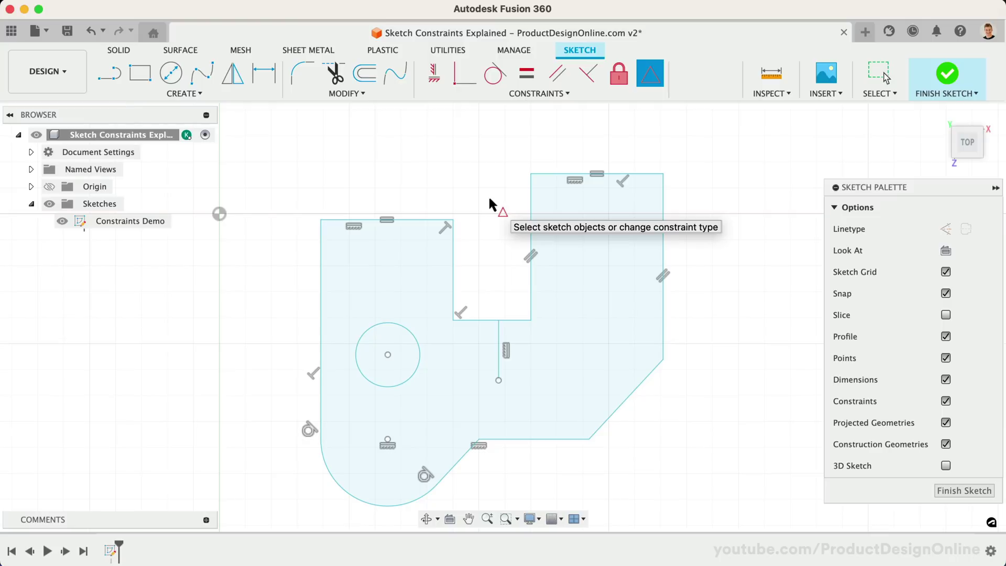
left_click(497, 380)
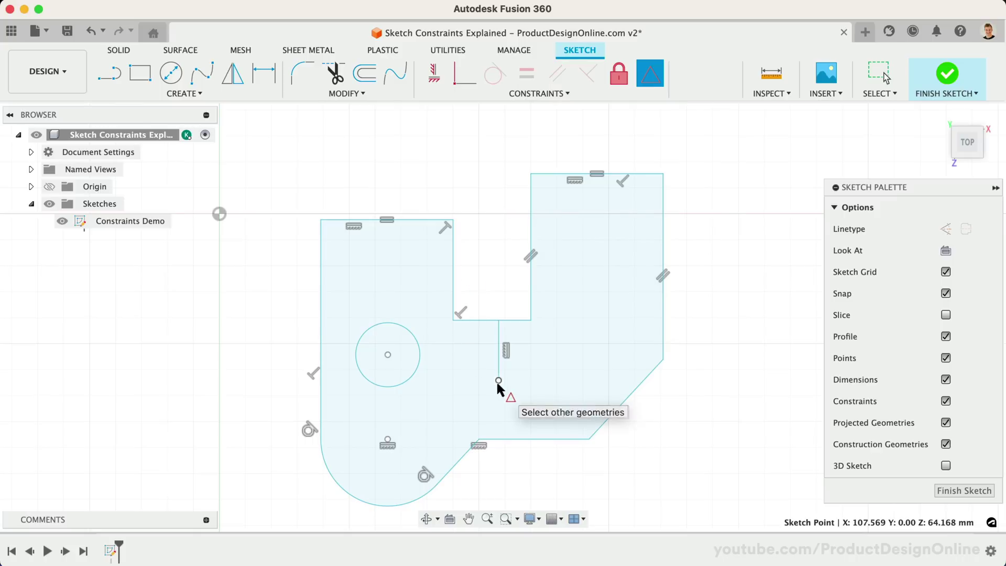
left_click(518, 440)
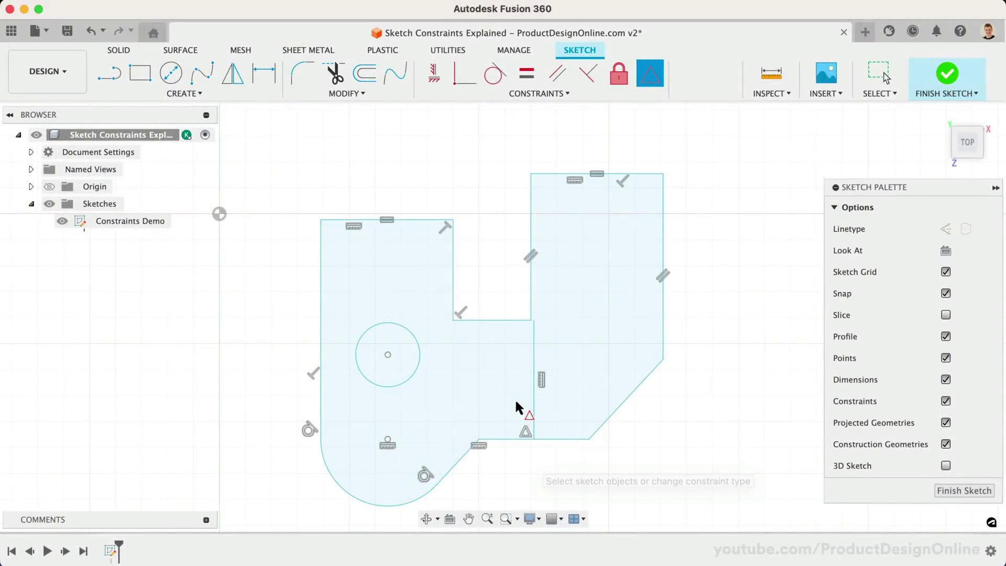
key("Escape")
left_click_drag(533, 340, 499, 340)
Centre the vertical line's top point on the notch's bottom edge midpoint.
left_click(649, 74)
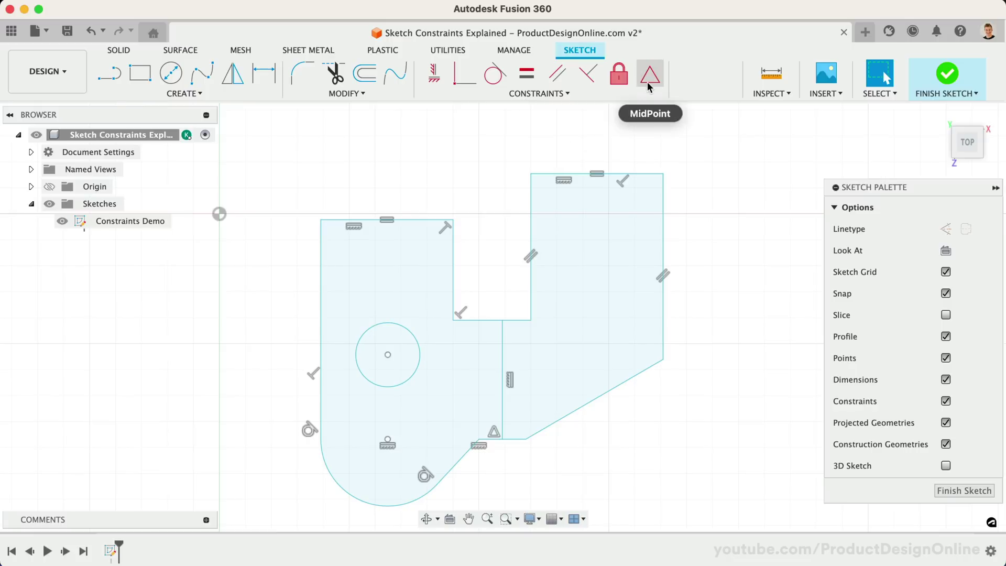
left_click(501, 321)
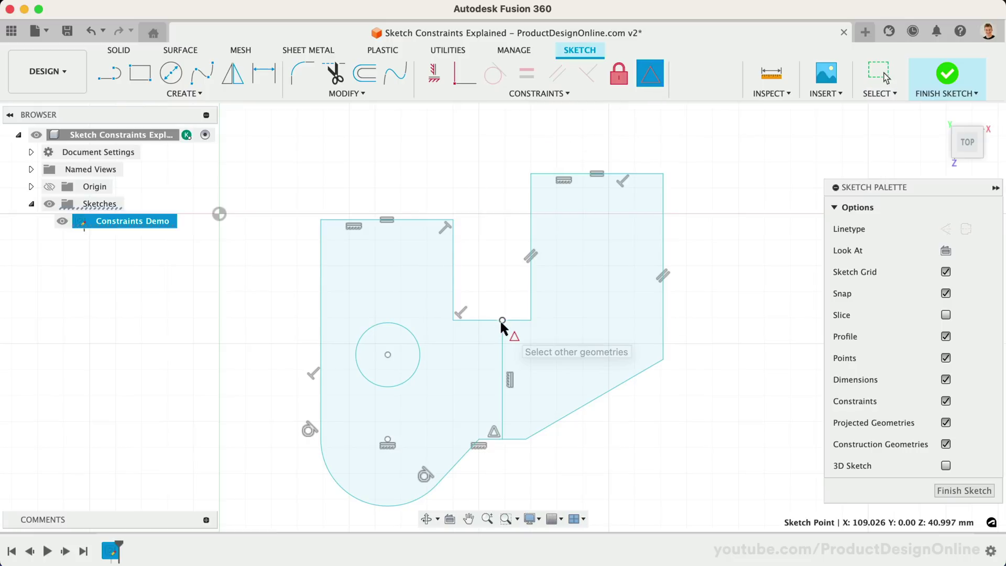
left_click(483, 320)
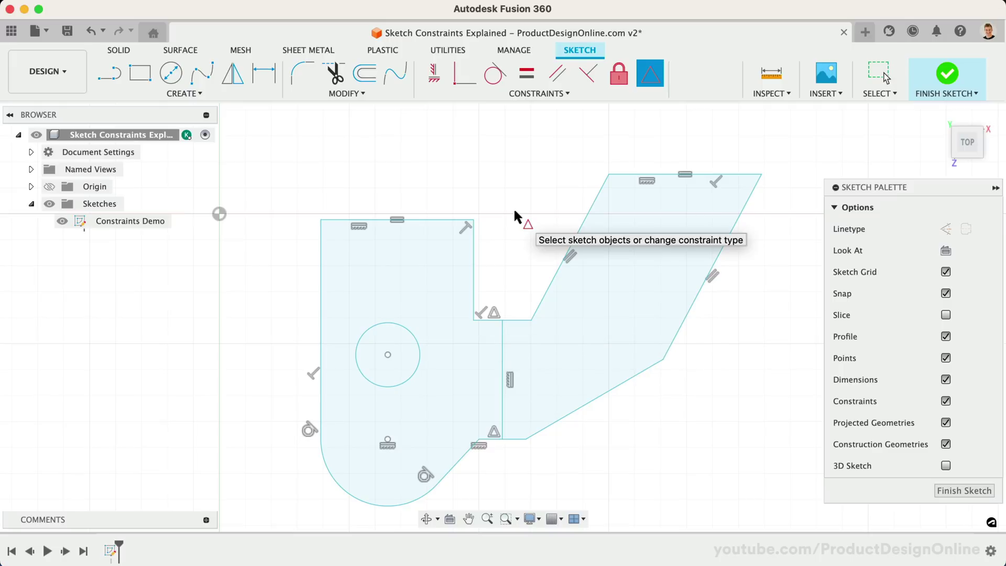
Constrain the vertical divider line perpendicular to the short bottom edge it meets.
key("Escape")
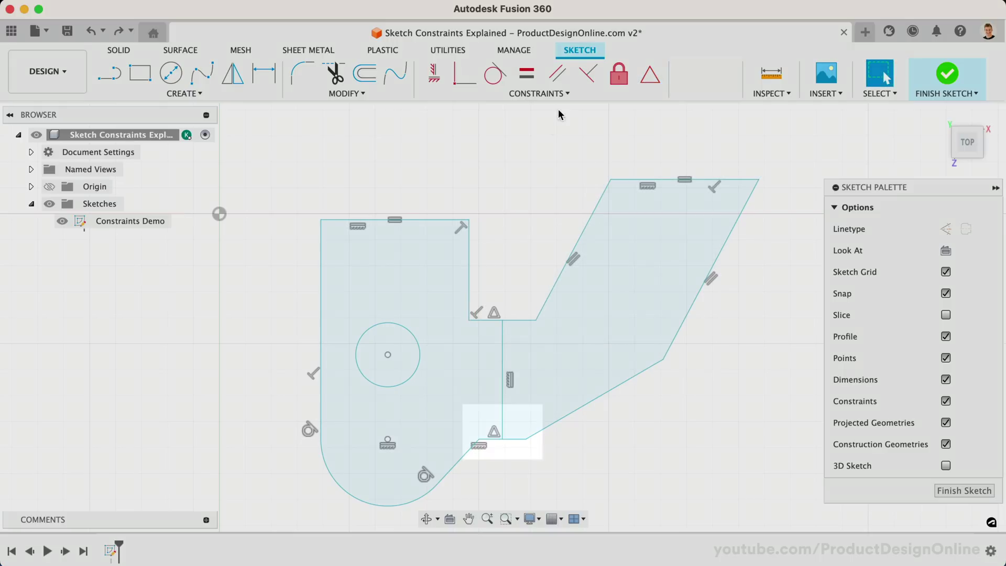
left_click(588, 74)
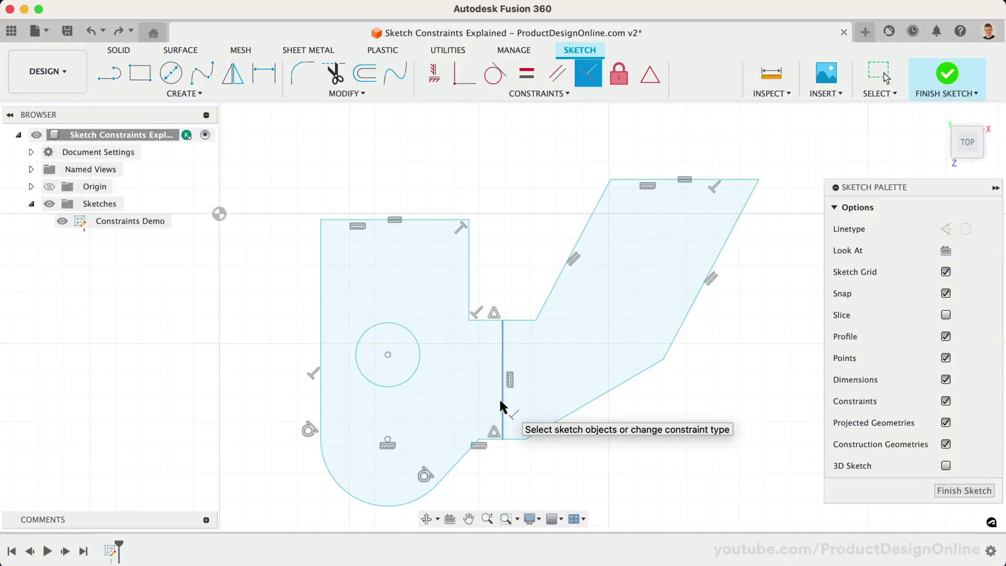
left_click(502, 407)
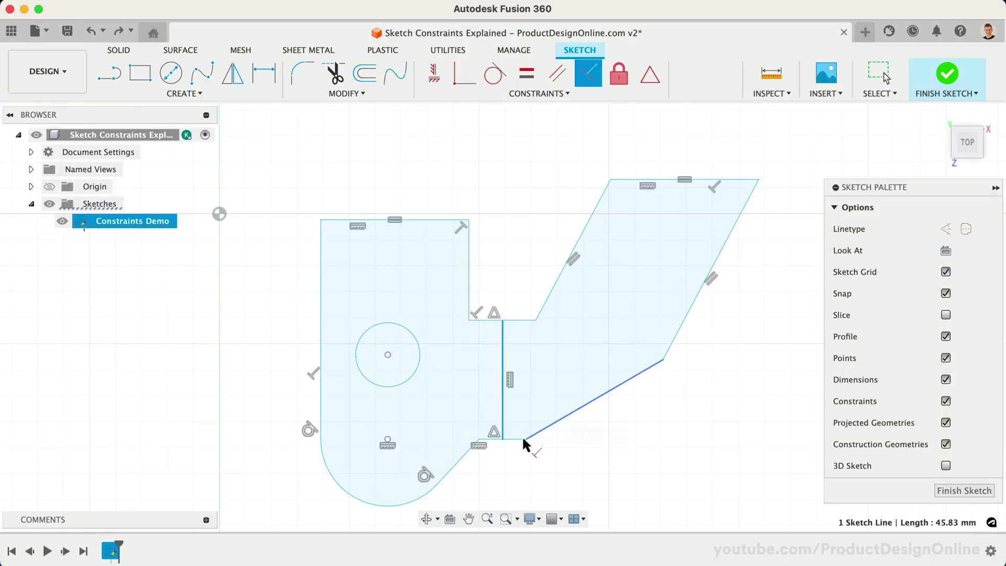
left_click(491, 437)
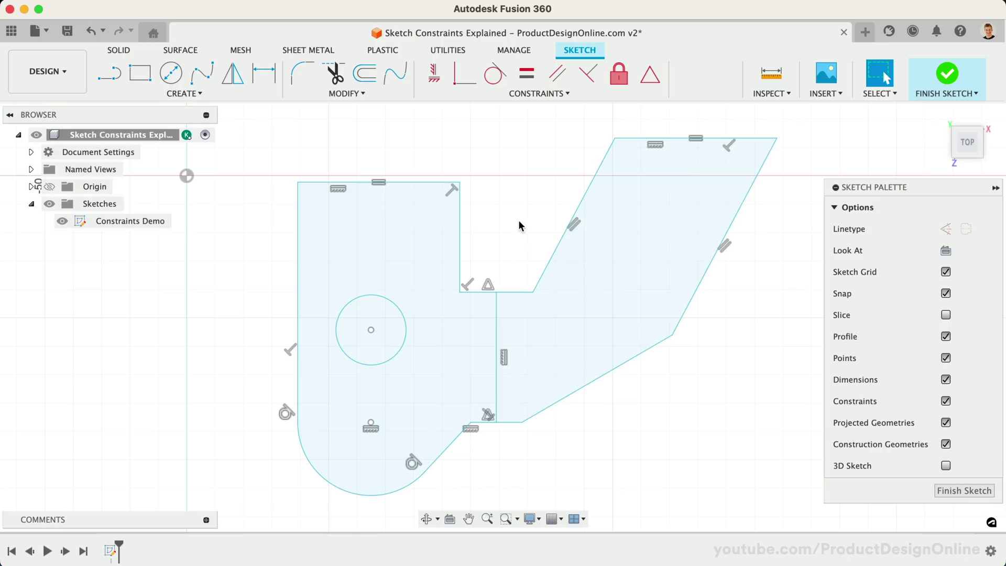
Make the circle concentric with the bottom arc, moving it into the rounded lower lobe.
left_click(512, 95)
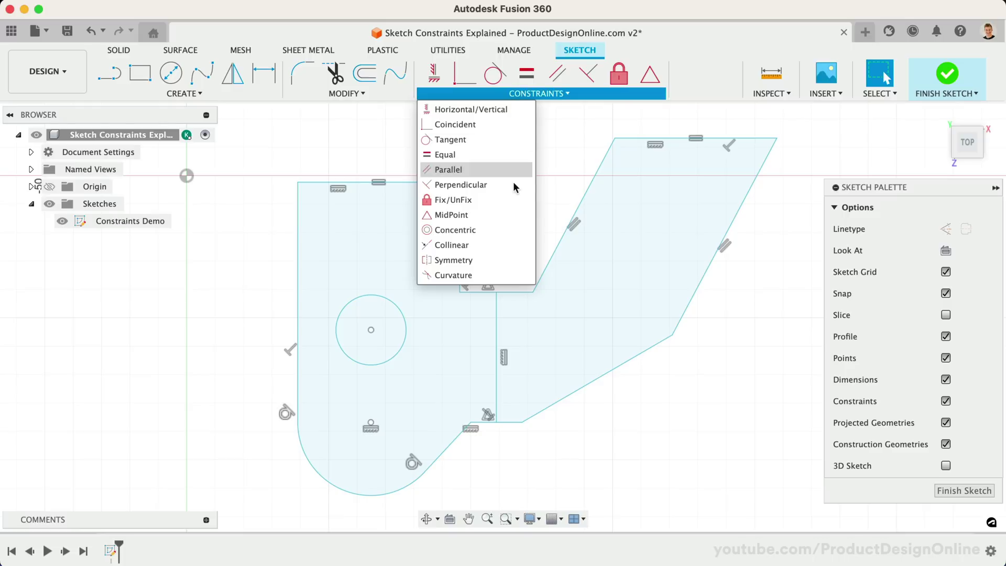
left_click(504, 229)
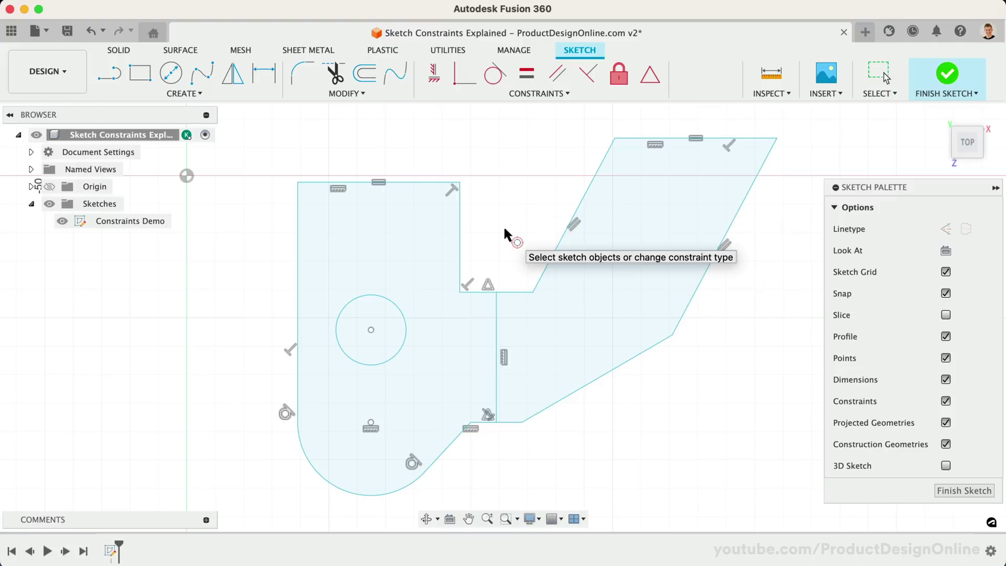
left_click(340, 309)
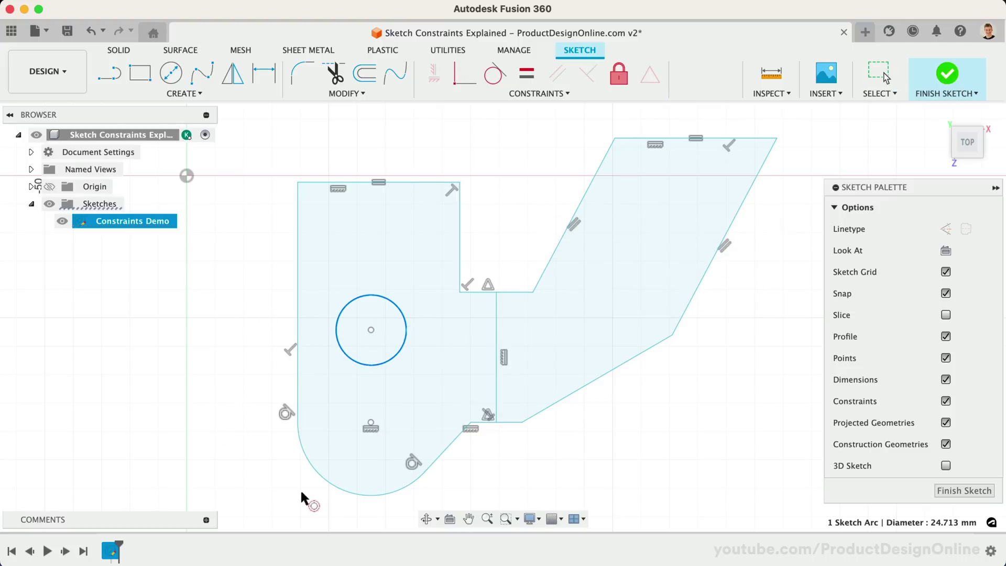
left_click(327, 484)
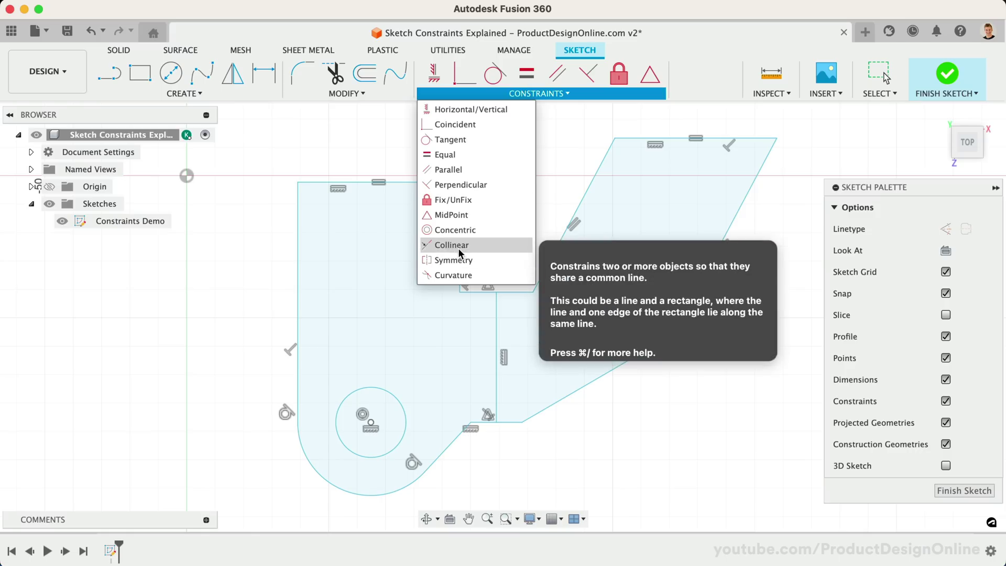
Make the right shape's top edge collinear with the left shape's top edge.
left_click(489, 249)
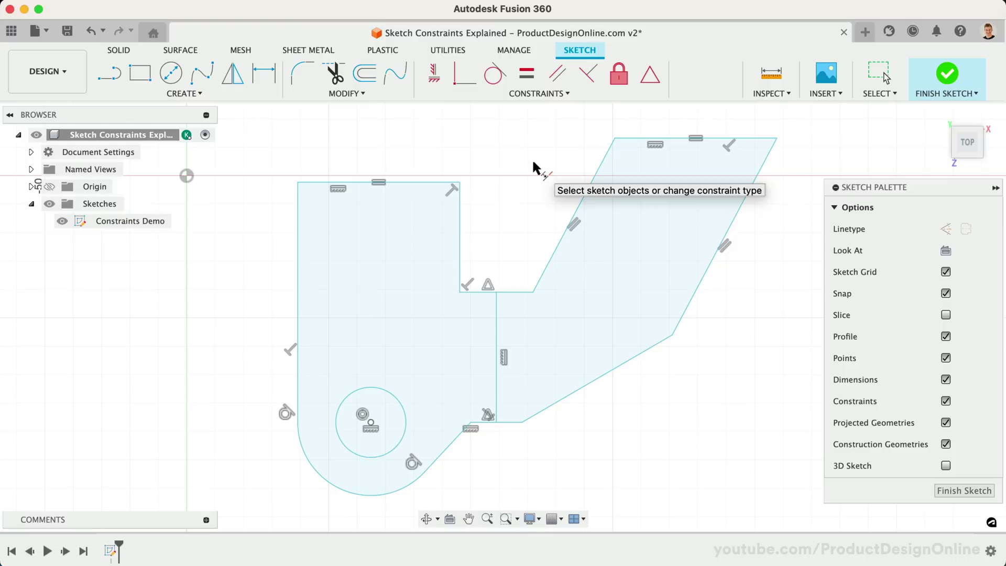
left_click(417, 181)
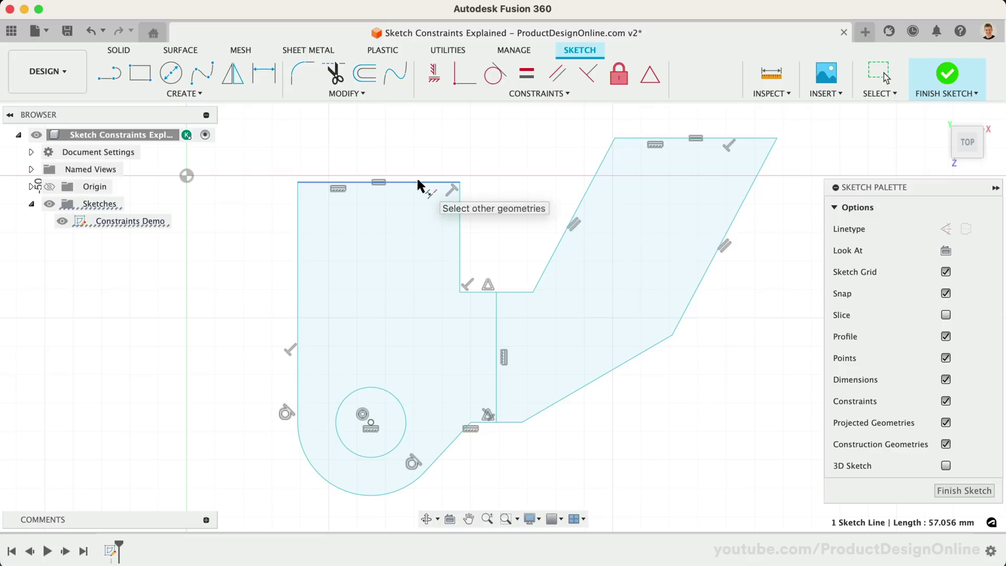
left_click(644, 138)
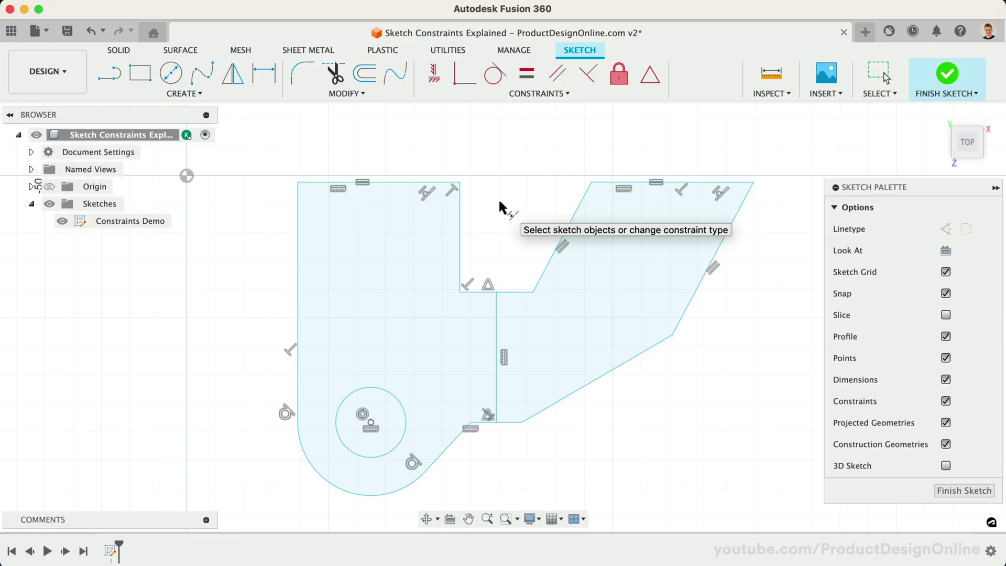
Make the left vertical and right slanted edges symmetric about the middle vertical line.
left_click(527, 98)
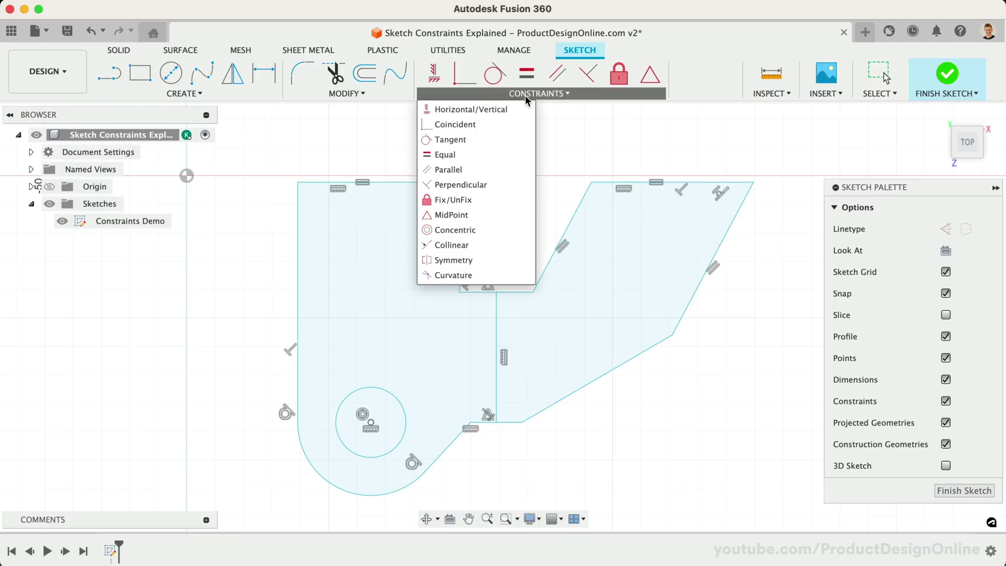
left_click(488, 259)
left_click(297, 263)
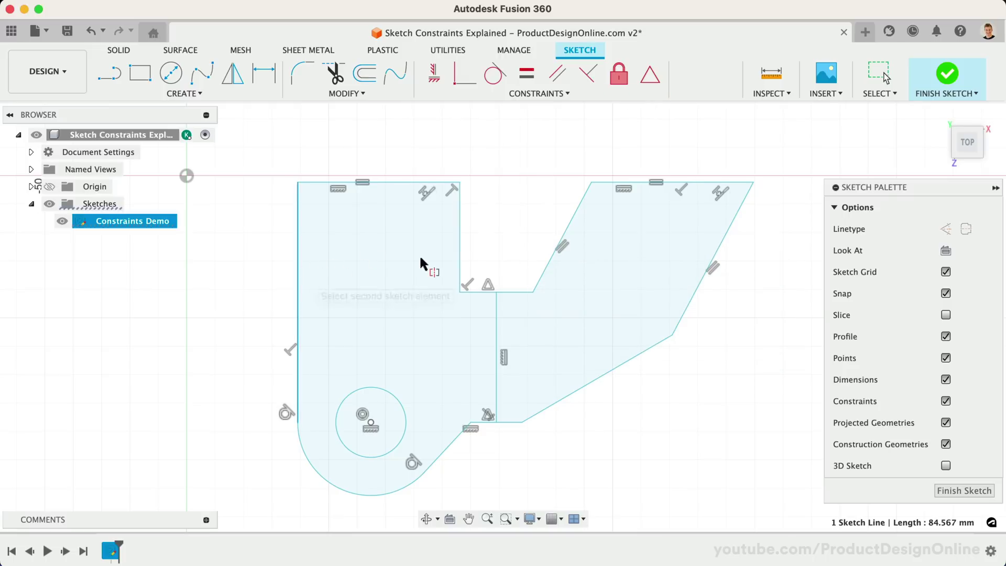
left_click(725, 237)
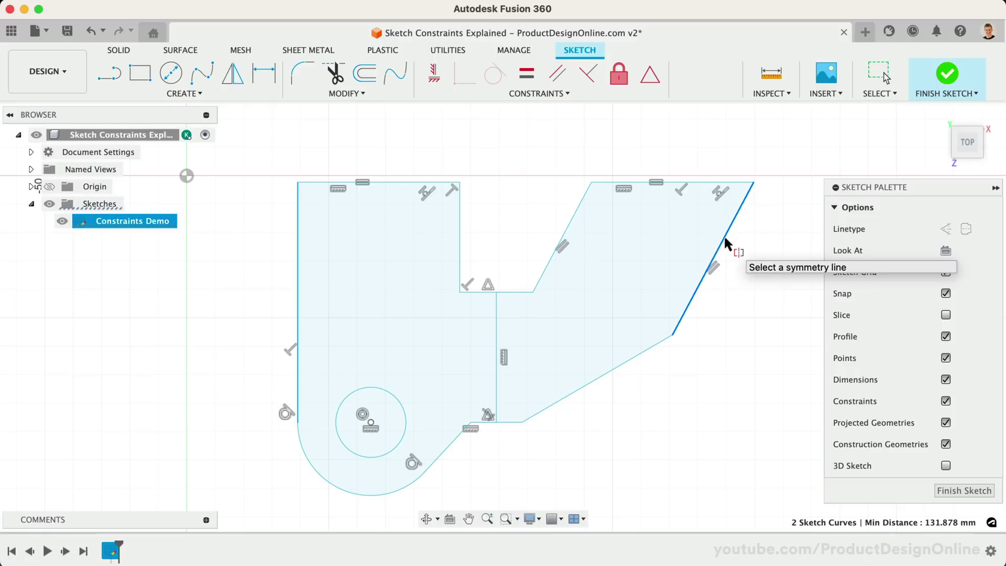
left_click(495, 322)
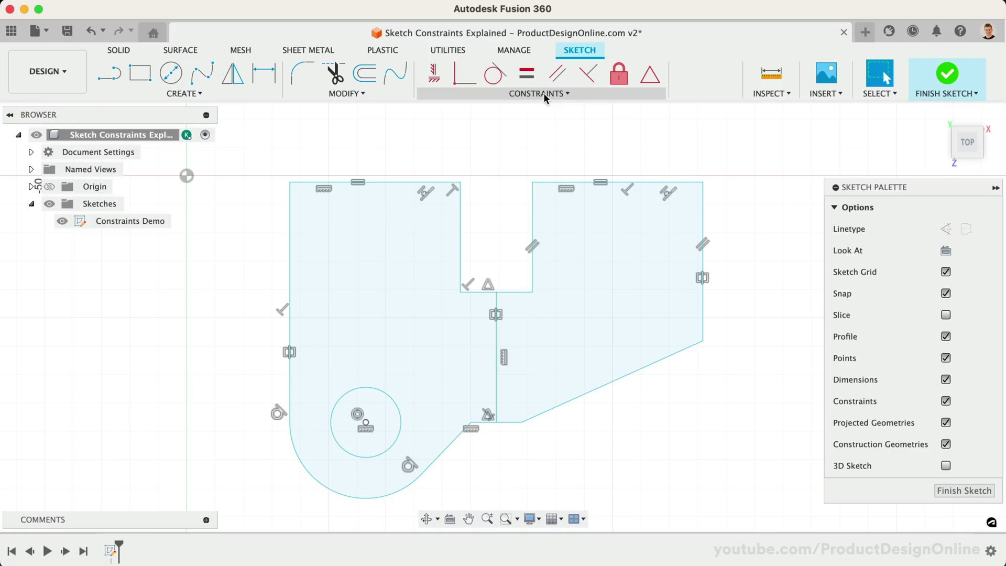
left_click(545, 94)
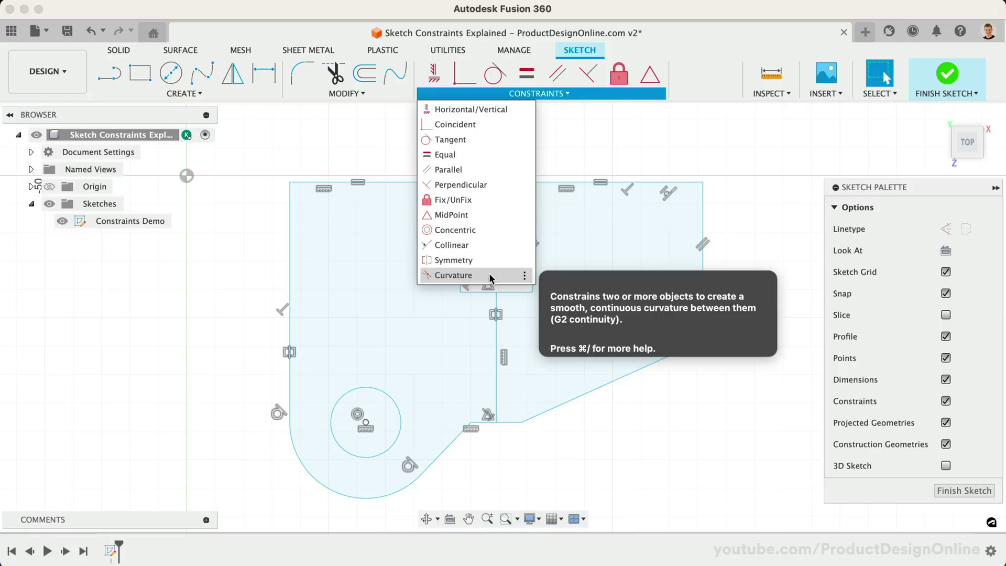
left_click(613, 410)
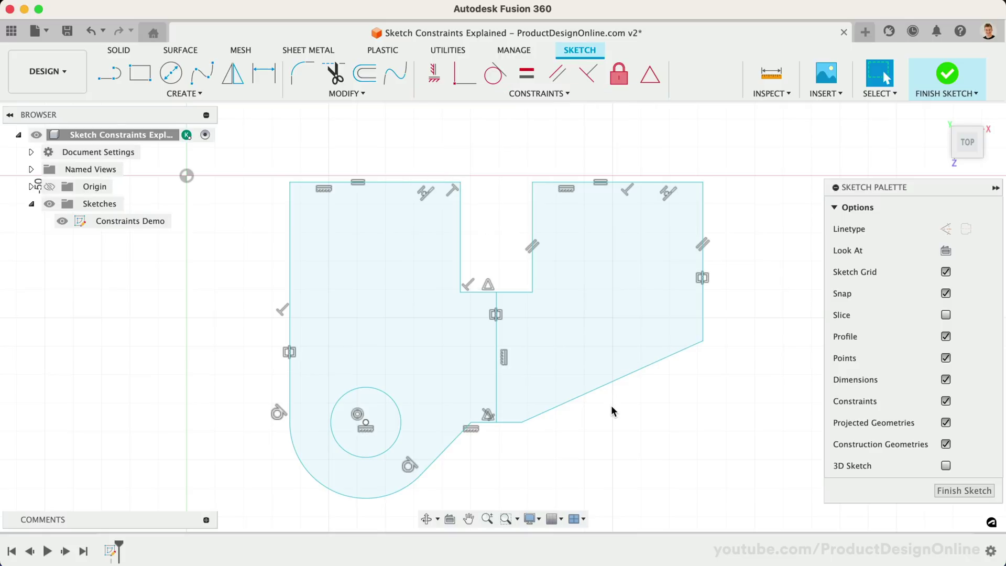
scroll(613, 412, "right", 10)
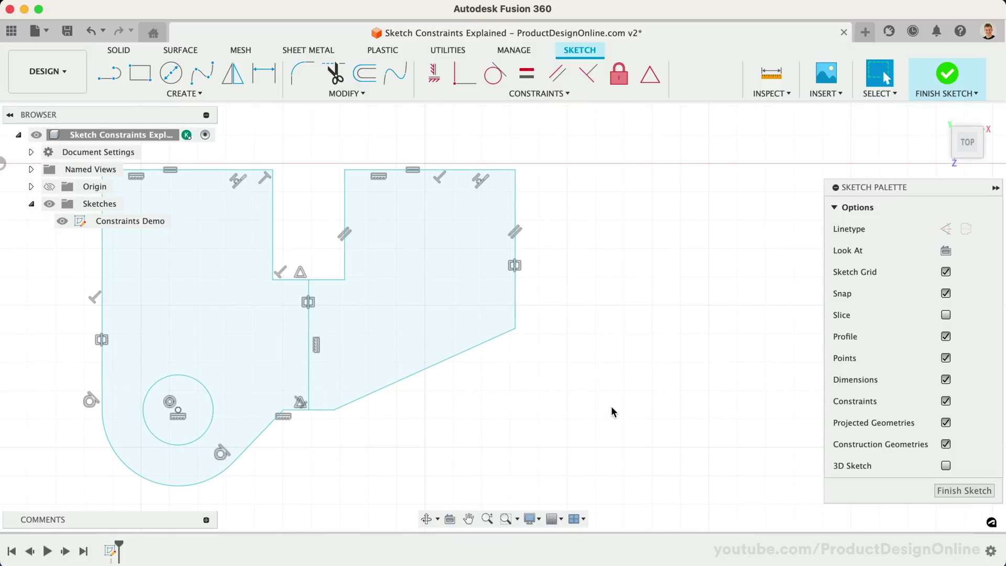
scroll(613, 411, "right", 3)
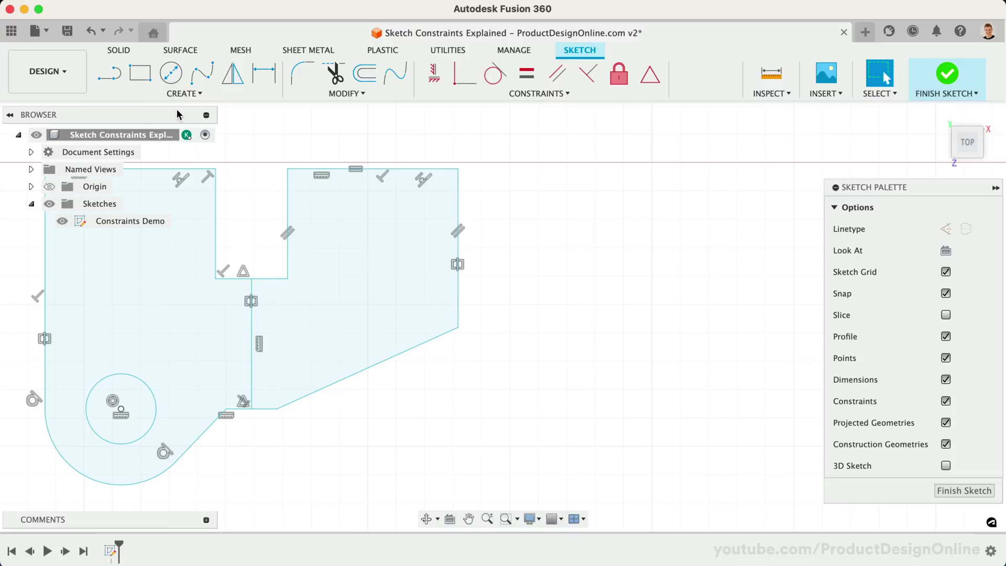
Draw a free-standing vertical line to the right of the sketch.
left_click(109, 74)
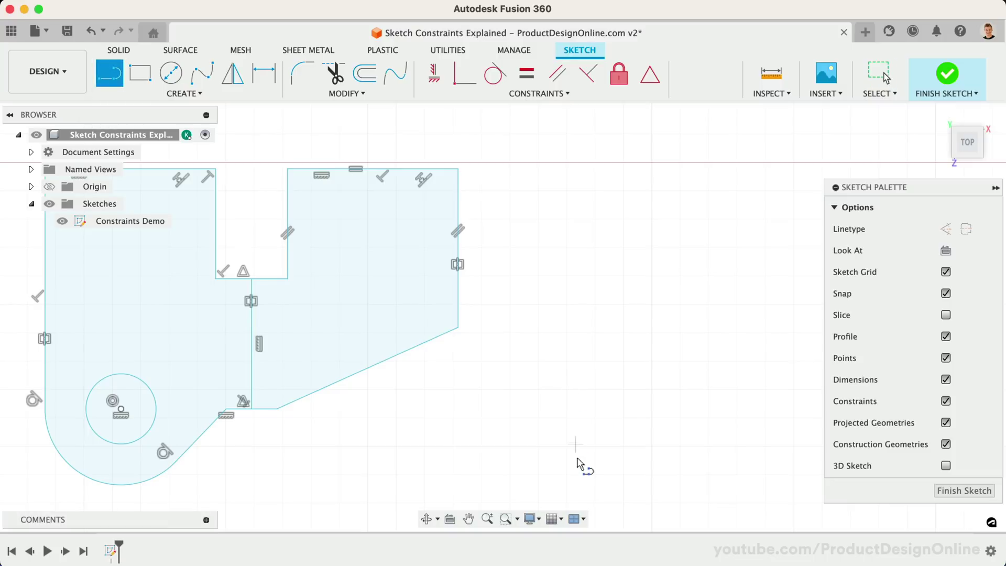
left_click(595, 474)
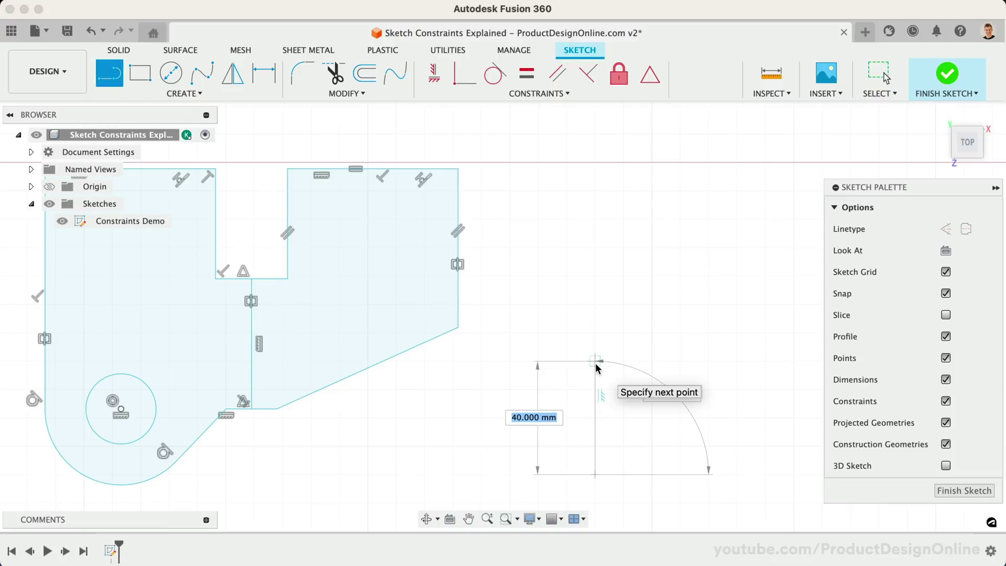
left_click(595, 361)
key("Escape")
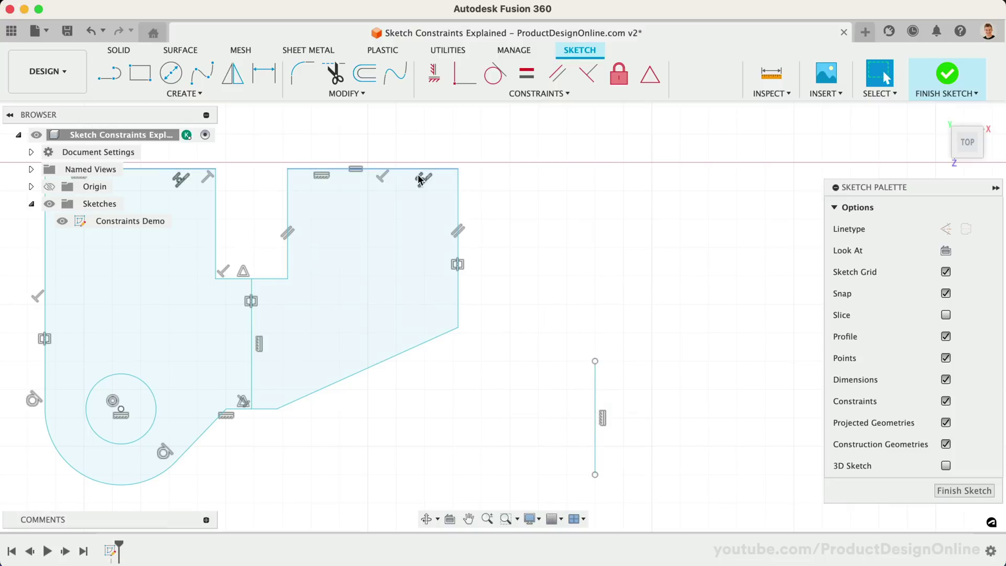
Draw a three-point fit-point spline curving up and right from the line's top endpoint.
left_click(208, 78)
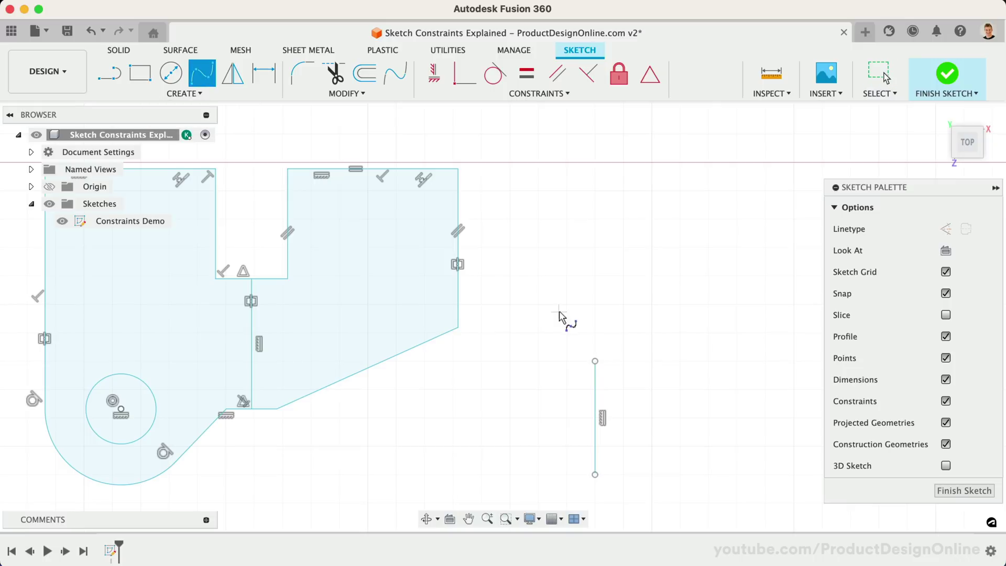
left_click(594, 360)
left_click(641, 277)
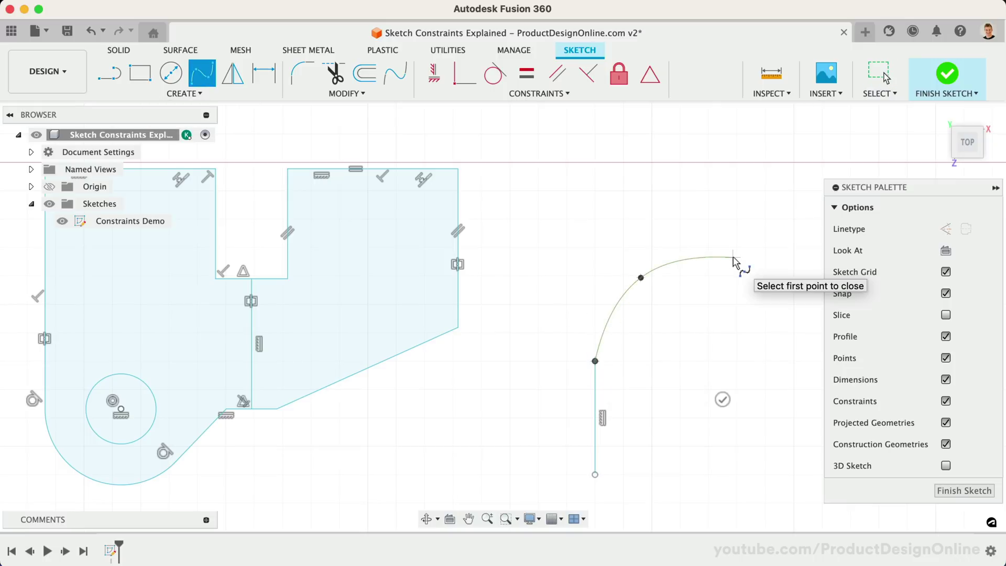
left_click(733, 257)
key("Escape")
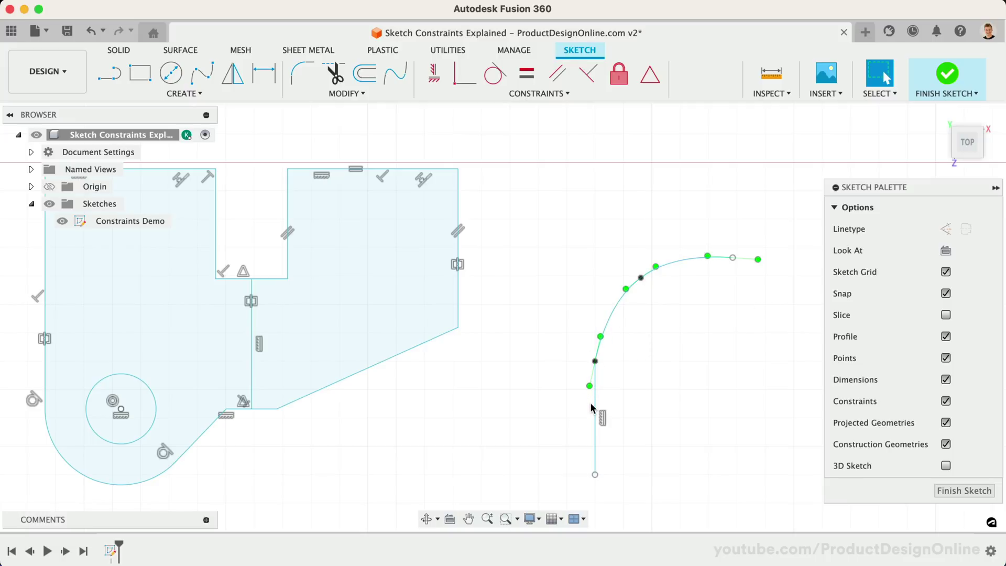
Show the curvature comb on the new spline and zoom in to view it.
left_click(612, 321)
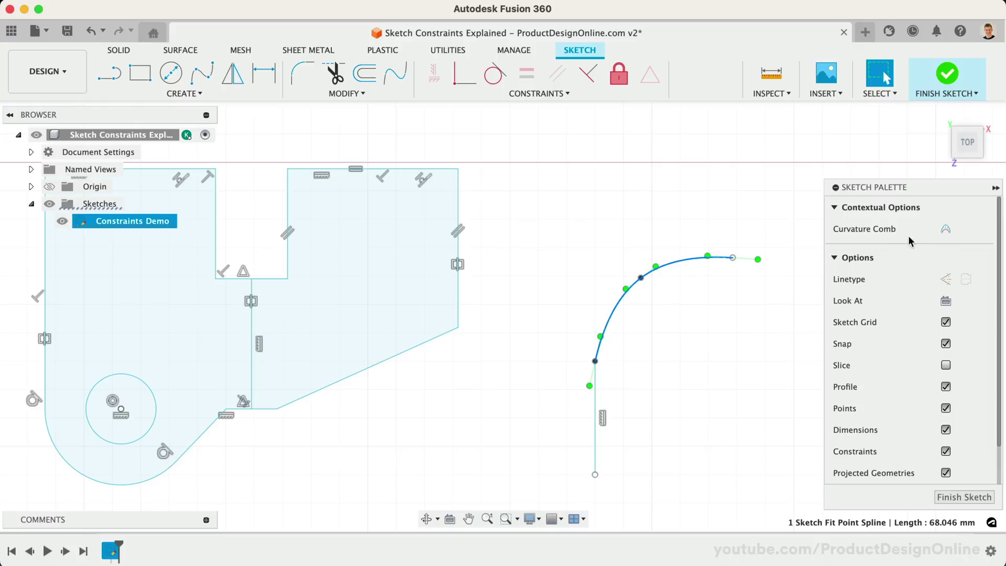
left_click(943, 231)
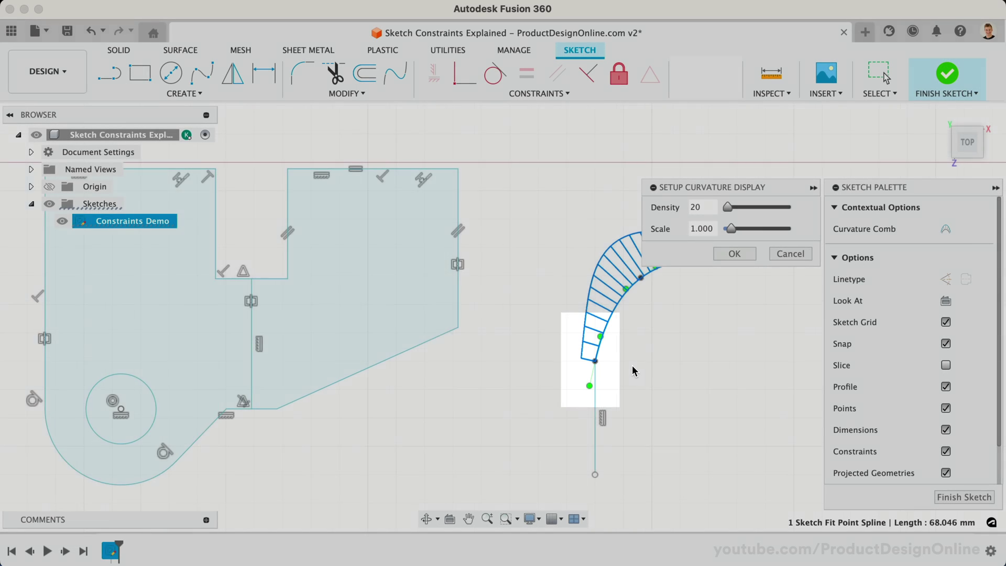
scroll(632, 366, "up", 3)
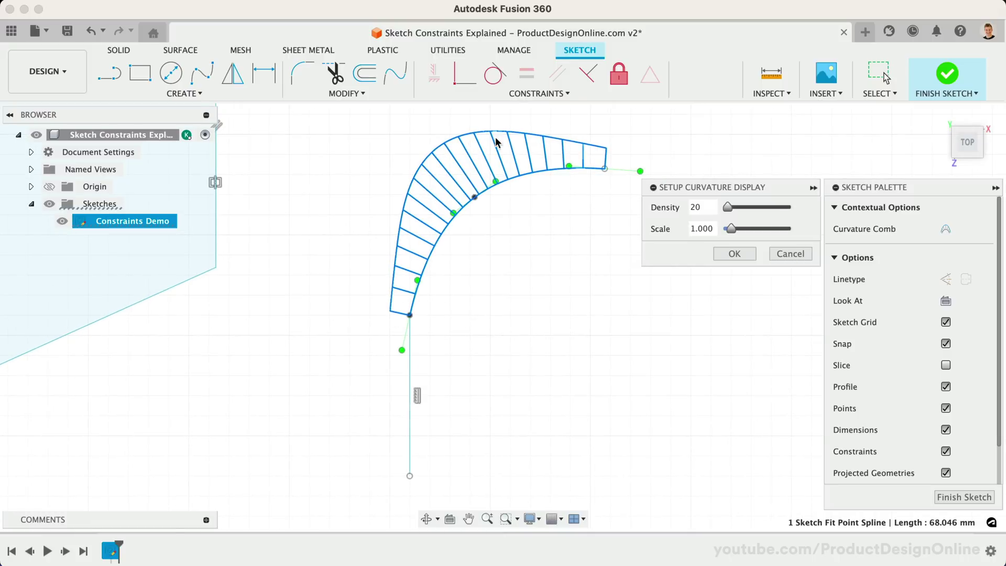
Apply a Curvature constraint between the vertical line and the spline.
left_click(518, 93)
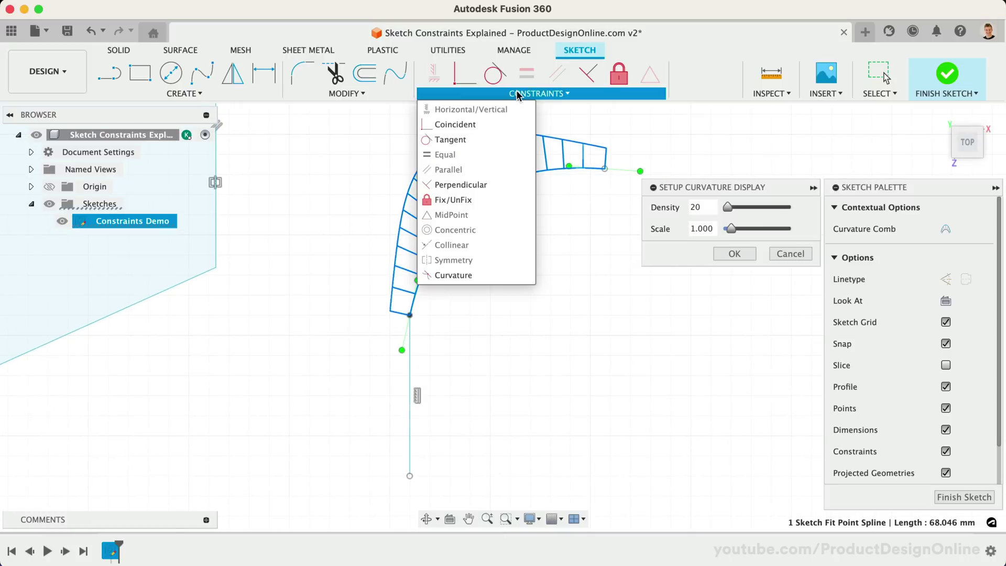
left_click(454, 274)
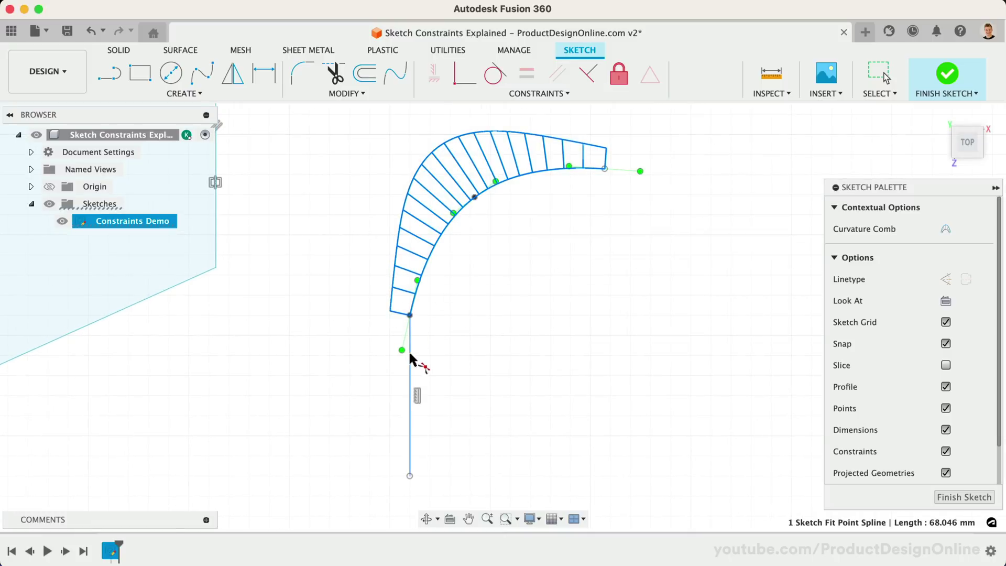
left_click(409, 350)
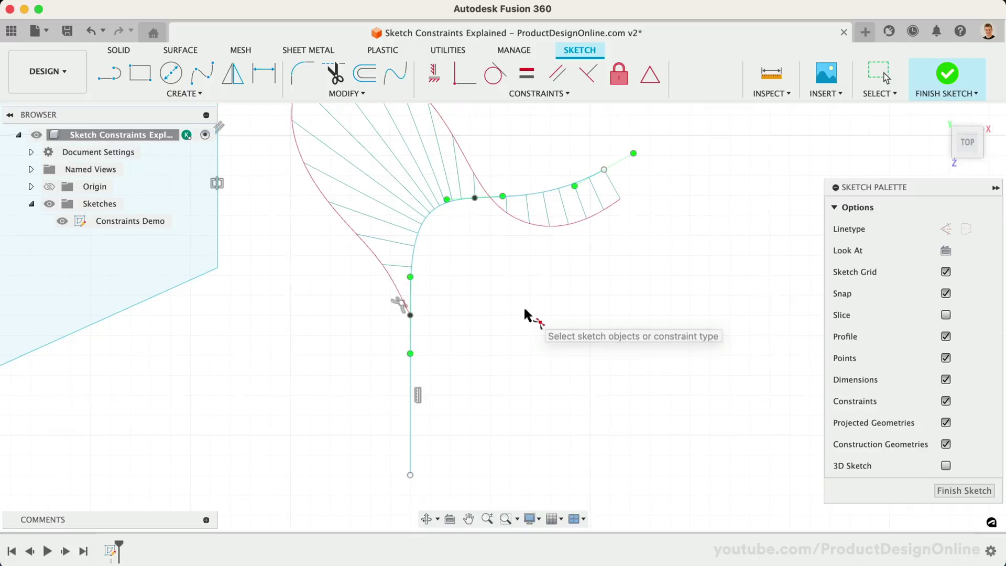
scroll(526, 315, "down", 2)
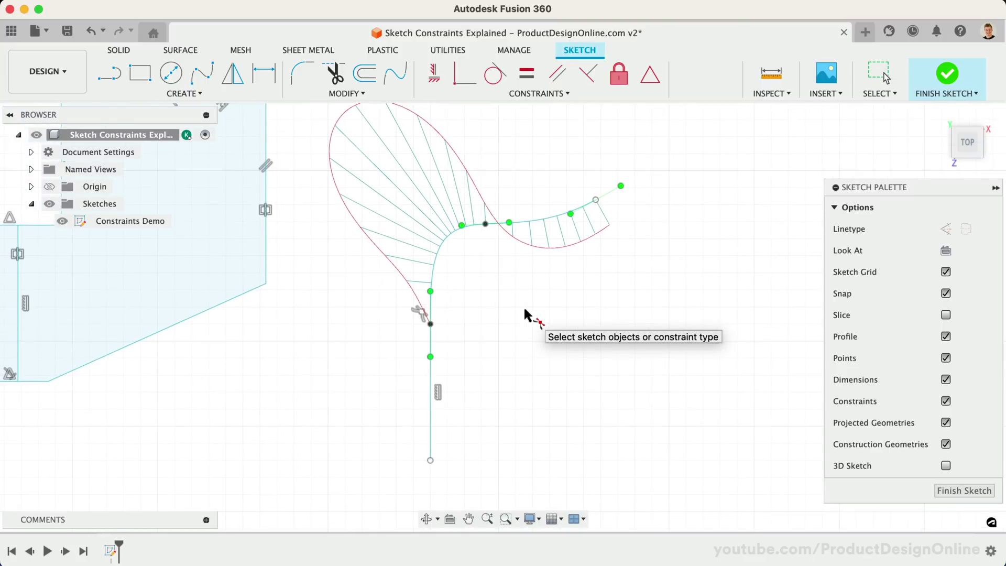
key("Escape")
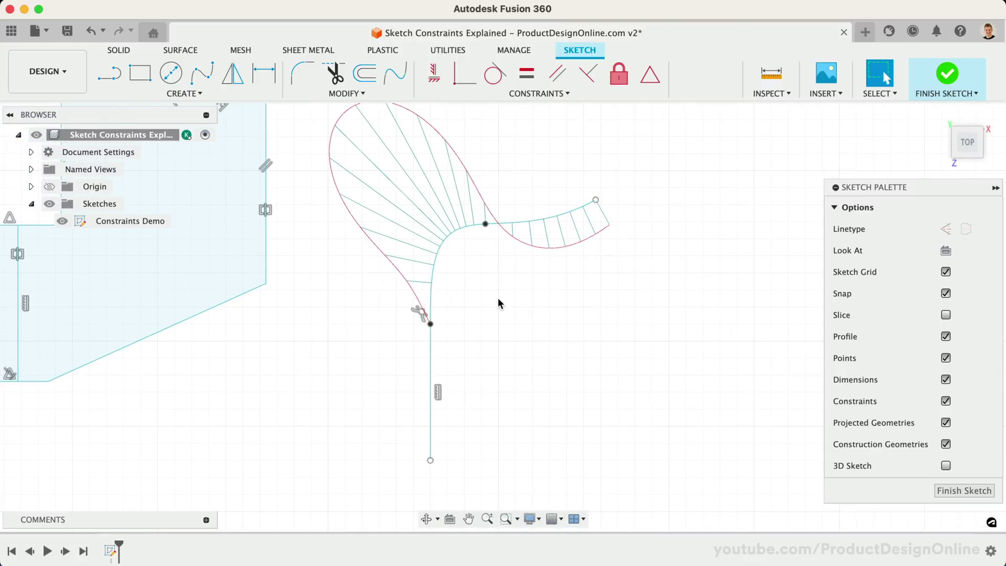
Select and deselect the spline to inspect its curvature comb.
left_click(467, 231)
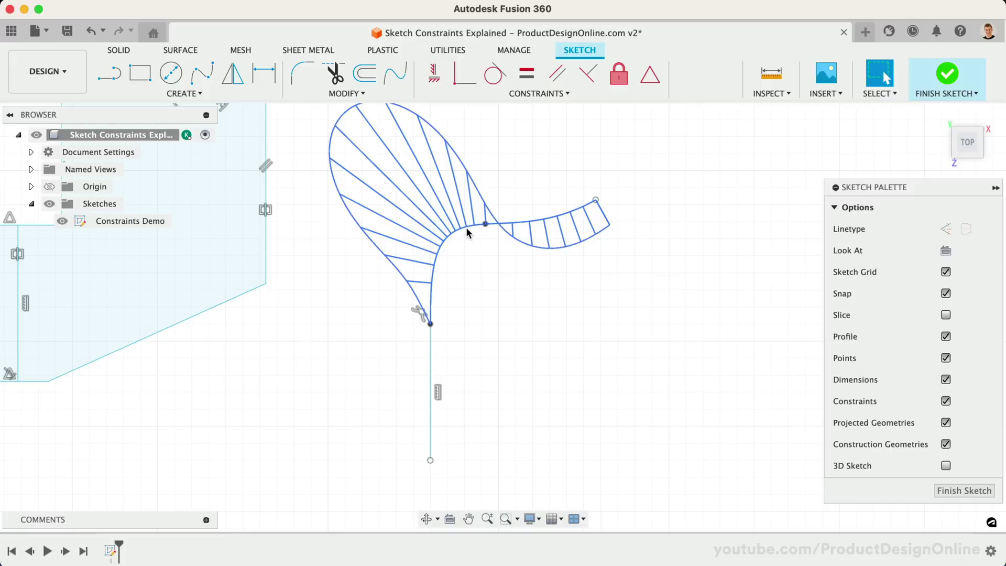
left_click(571, 321)
left_click(472, 229)
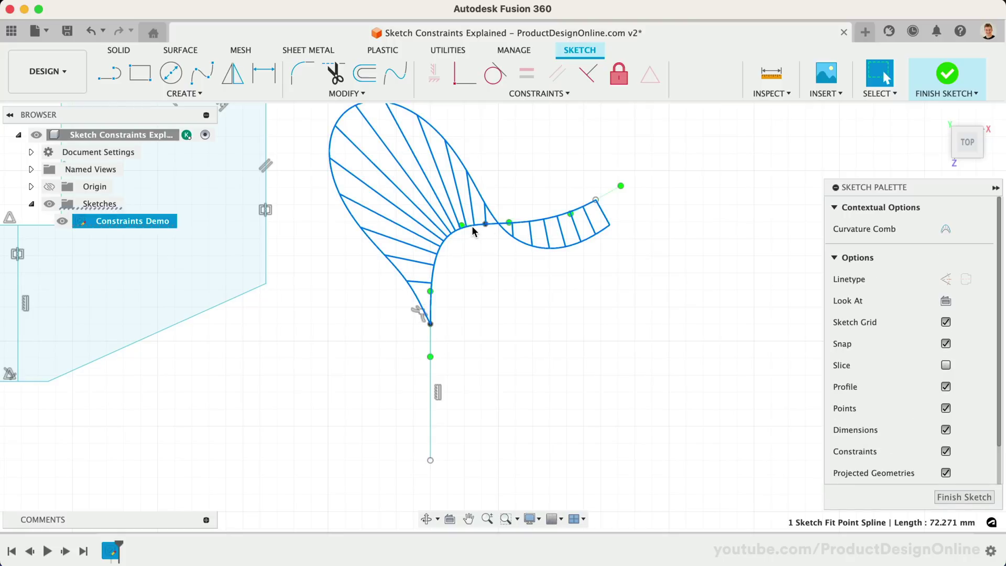
left_click(945, 228)
left_click(680, 275)
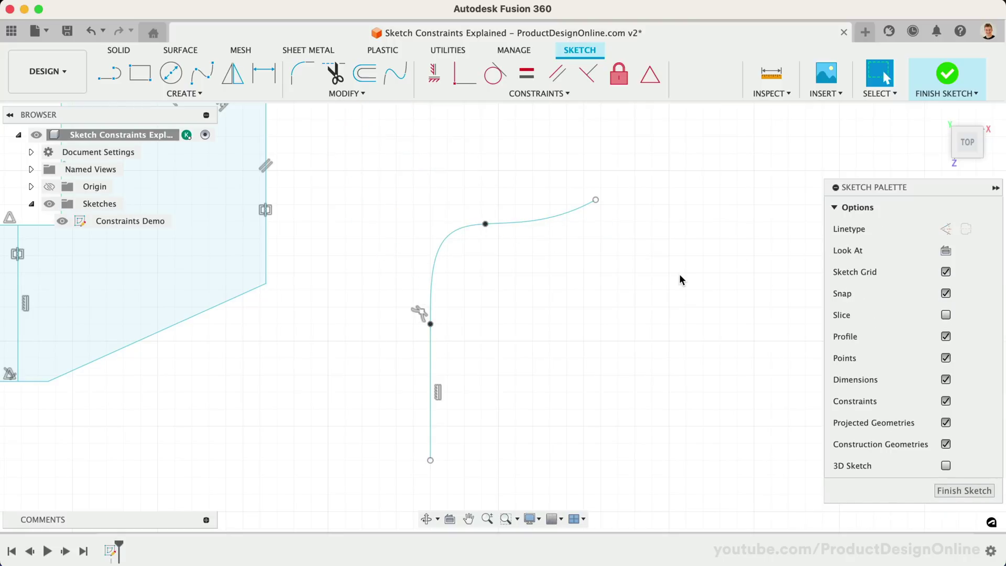
key("F6")
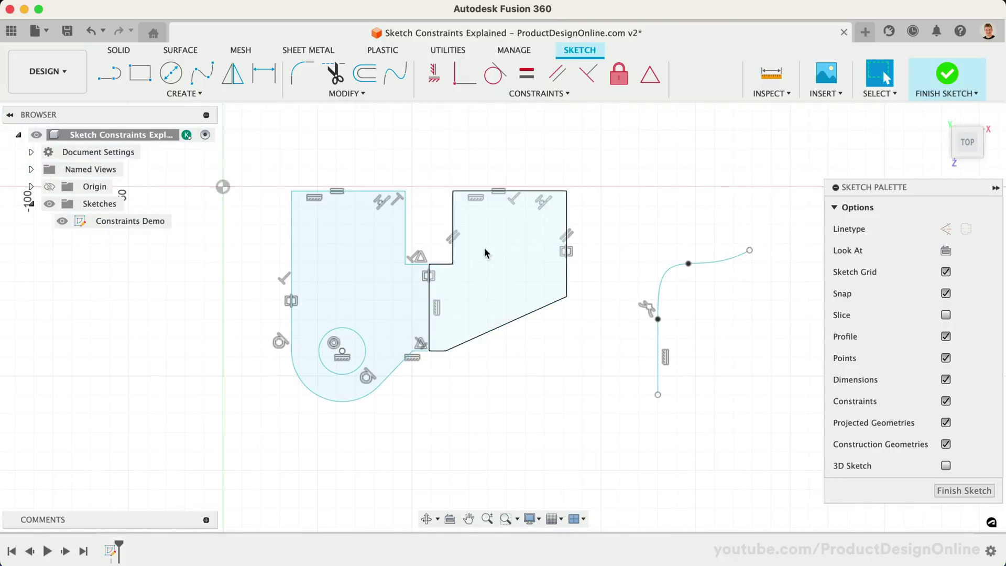
left_click(438, 263)
right_click(438, 263)
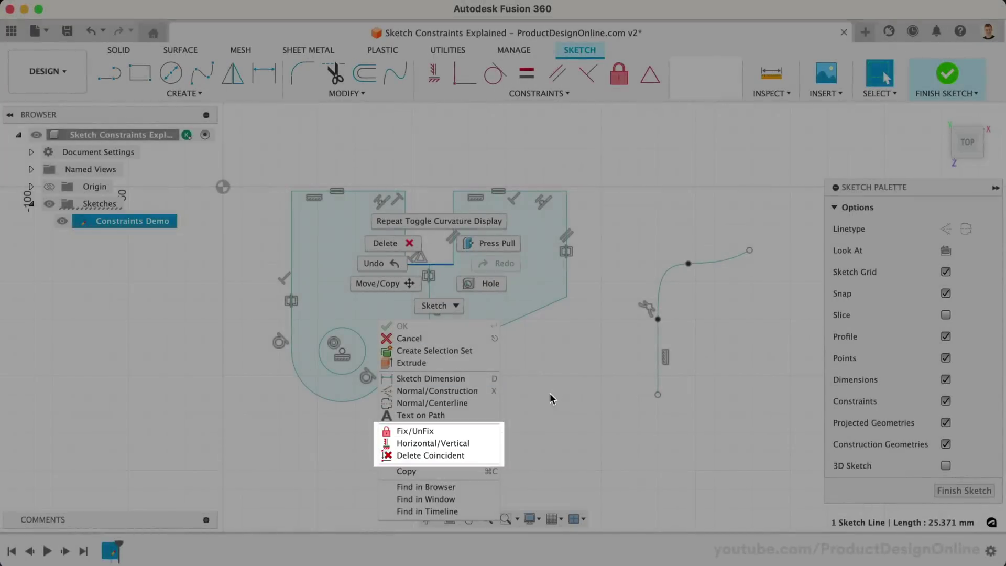
left_click(553, 394)
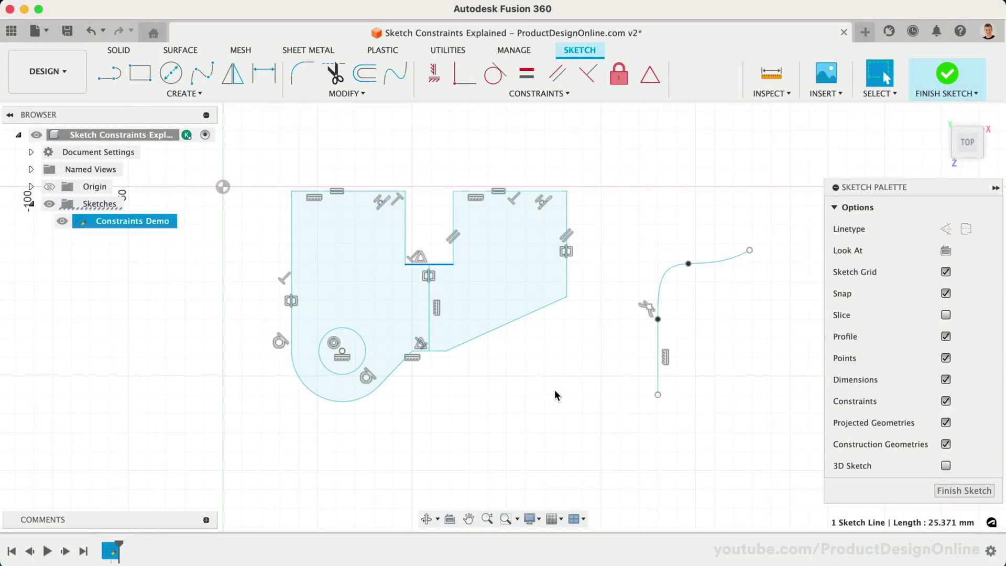
Make the lower-left chamfer line and the long angled right edge parallel.
scroll(527, 360, "up", 3)
left_click(413, 394)
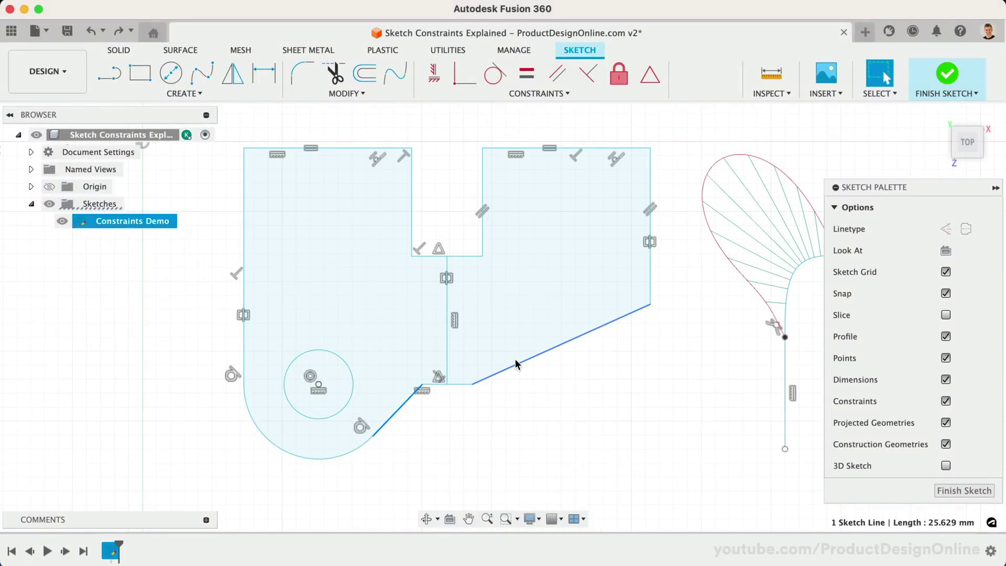
left_click(516, 362)
left_click(535, 94)
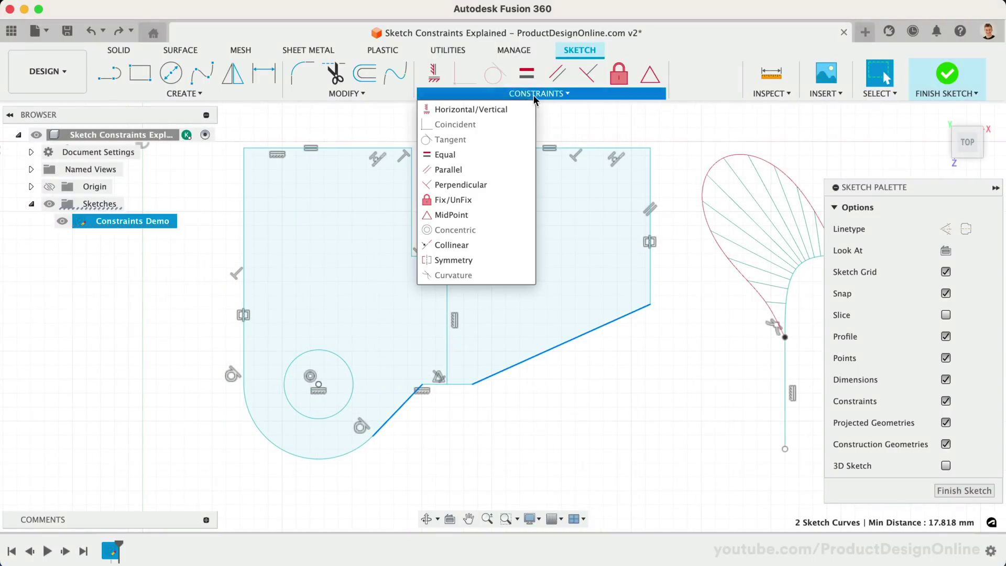
left_click(495, 167)
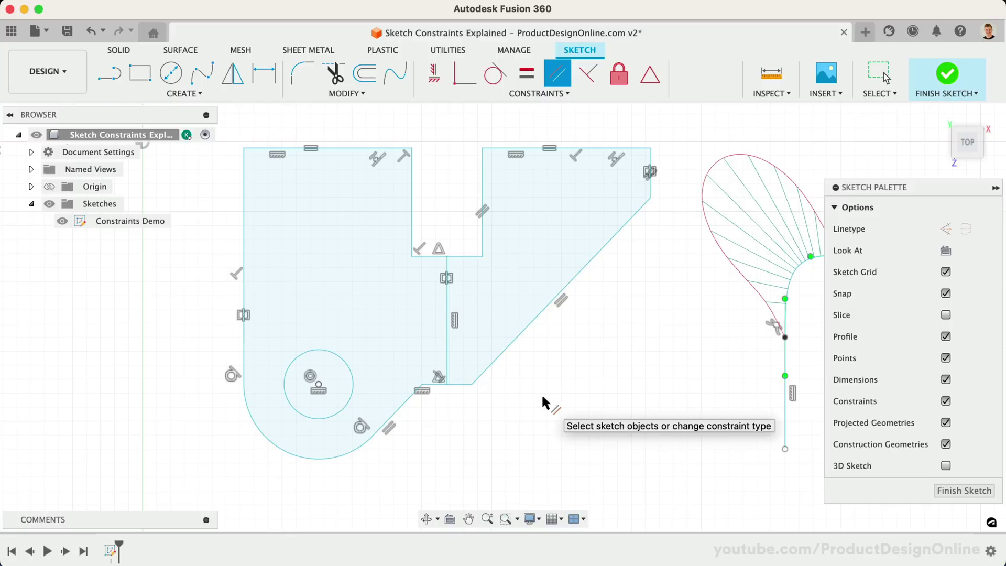
Start a new line from the corner at the bottom of the angled edge.
key("l")
scroll(331, 359, "up", 5)
left_click(287, 356)
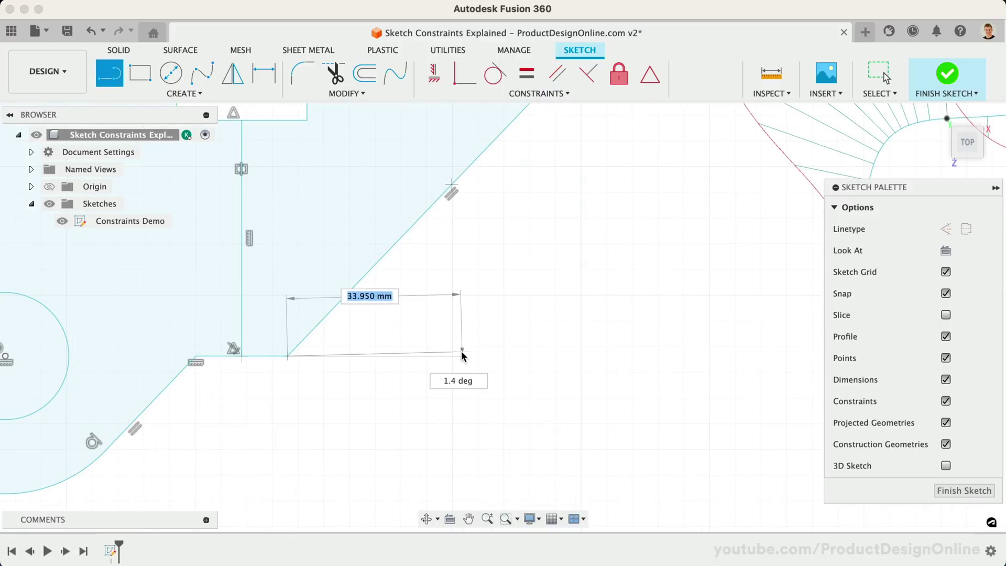